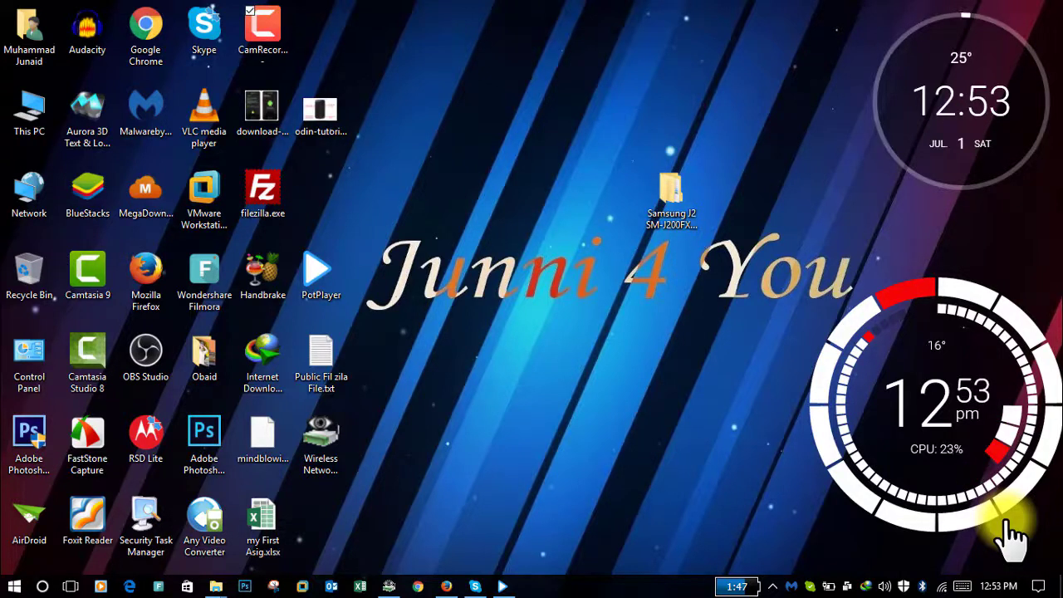
Open the Samsung J2 SM-J200FXXU3AQE1_J200FOJV3AQE1_XSG folder on the desktop.
double_click(660, 204)
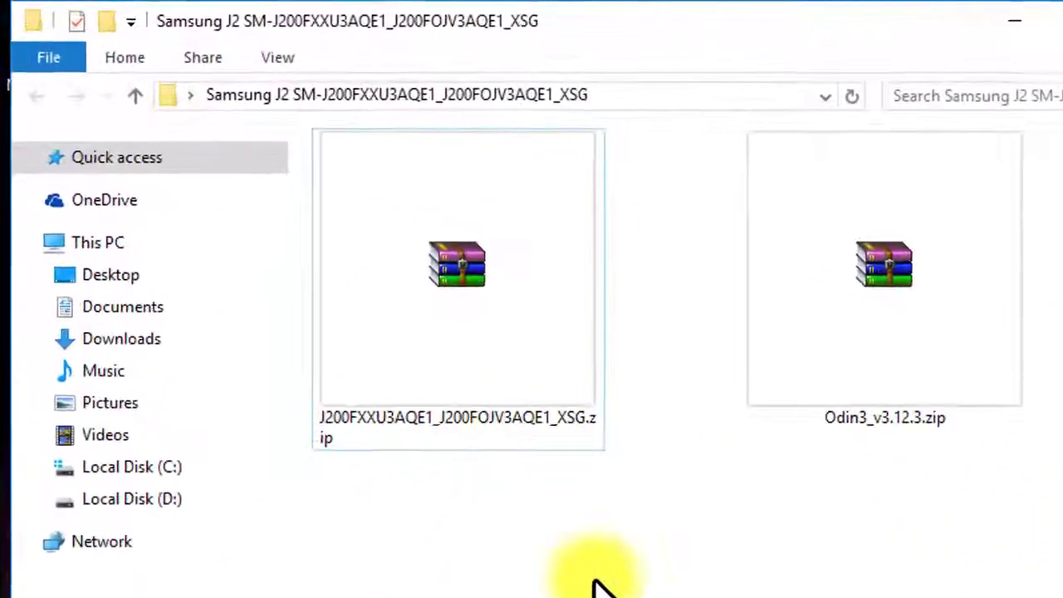
left_click_drag(442, 357, 279, 249)
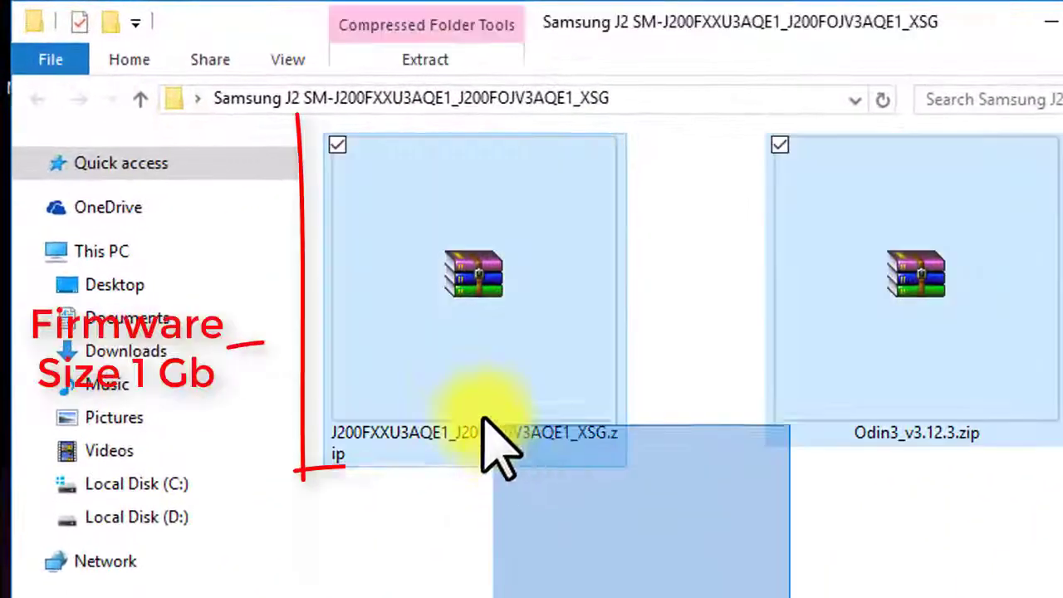
left_click_drag(497, 448, 487, 534)
Check the file size of J200FXXU3AQE1_J200FOJV3AQE1_XSG.zip in its properties, then close them.
right_click(449, 371)
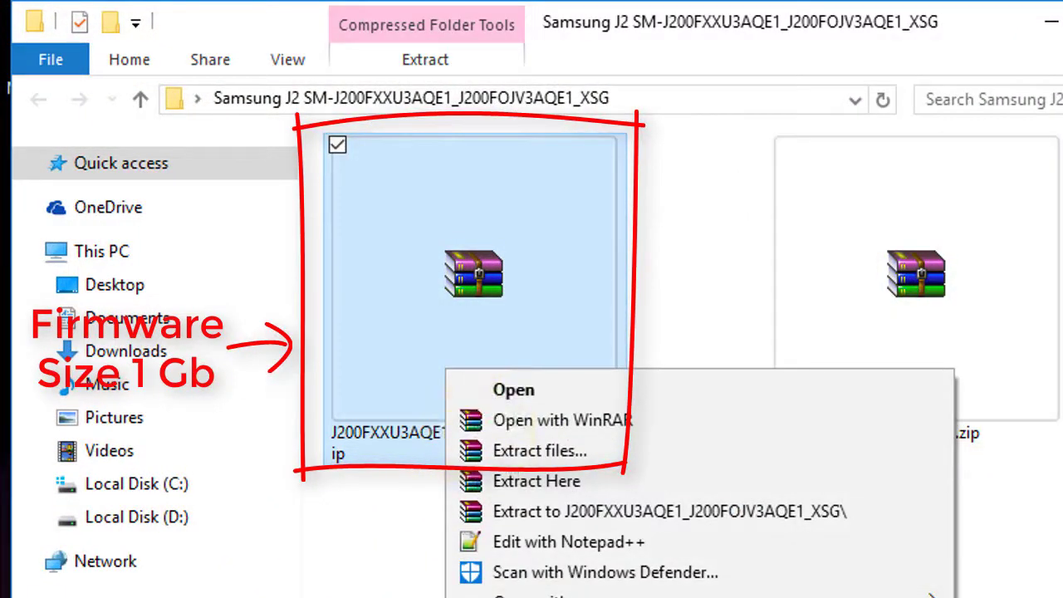
key("Escape")
key("alt+Return")
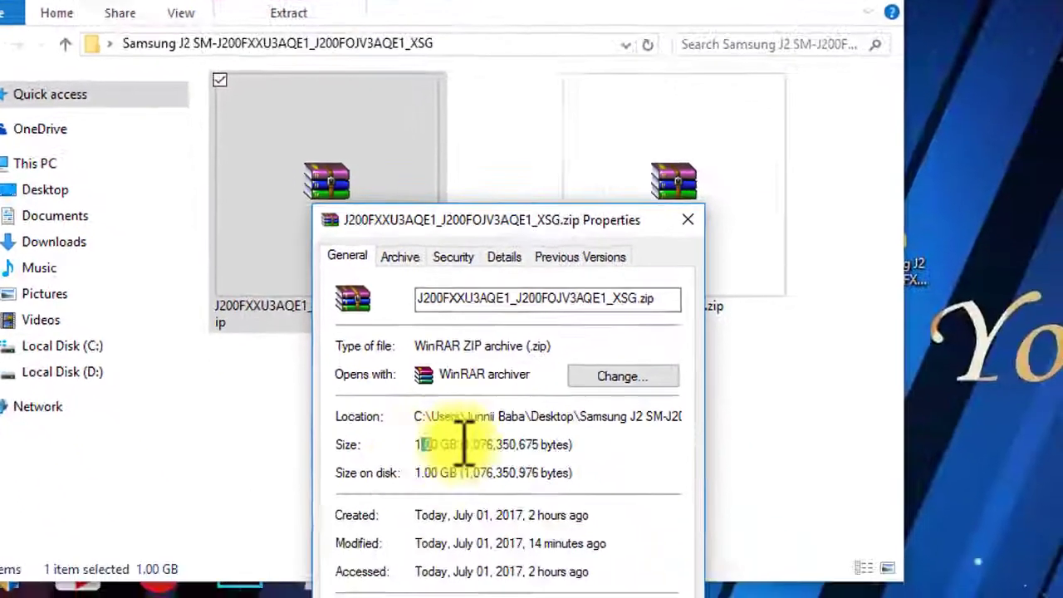
left_click_drag(463, 444, 536, 444)
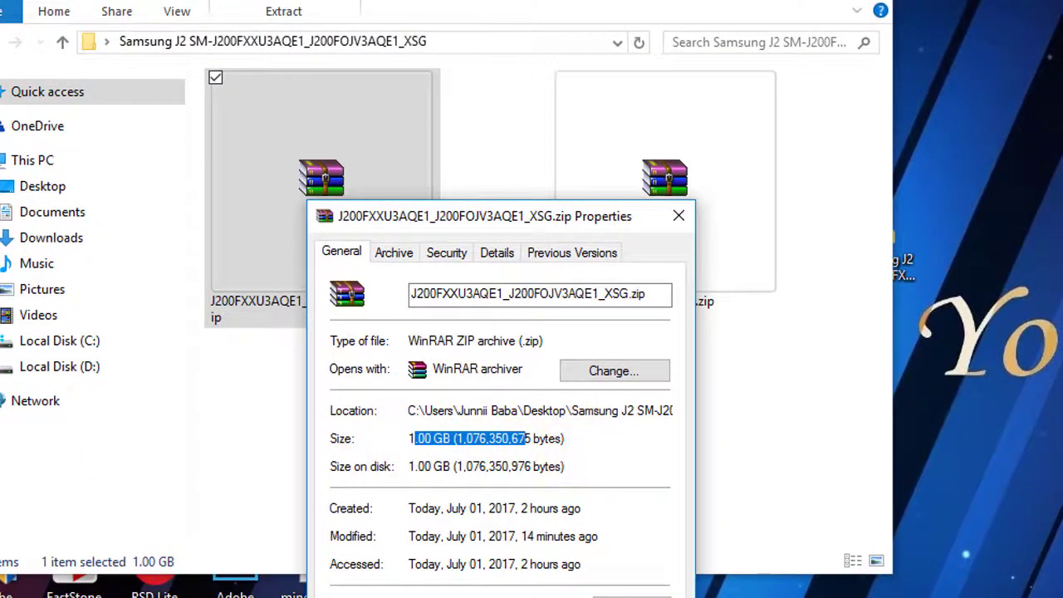
key("Escape")
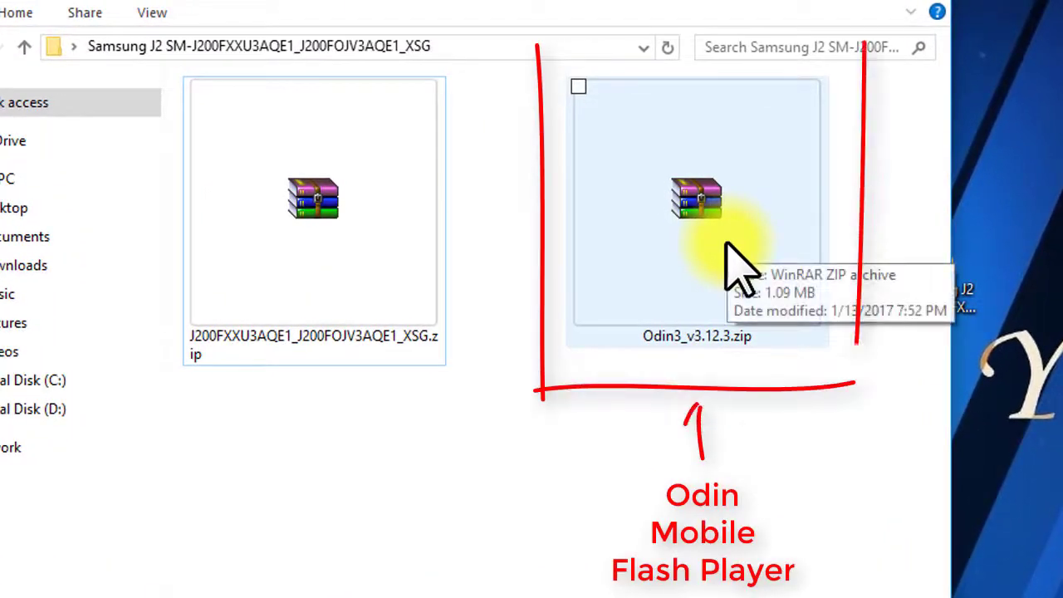
Extract Odin3_v3.12.3.zip with WinRAR to the default Odin3_v3.12.3 destination folder.
right_click(728, 246)
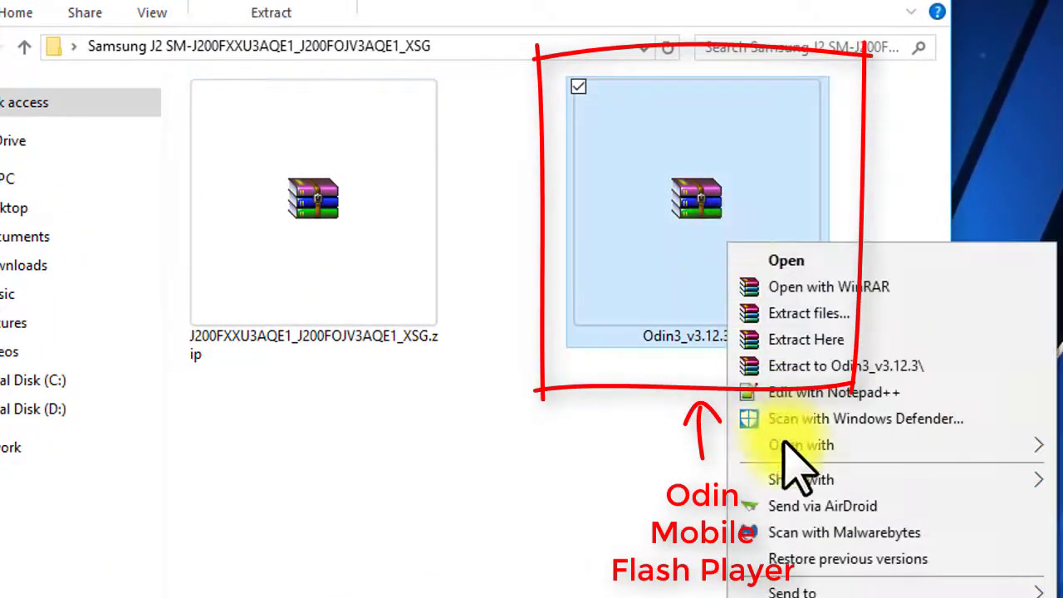
left_click(837, 311)
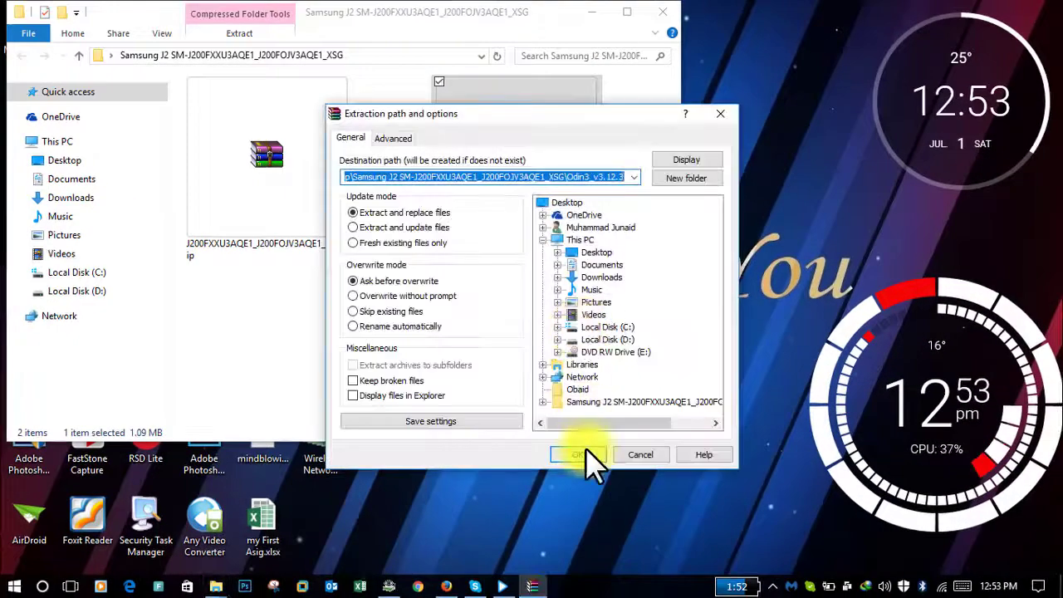
left_click(586, 454)
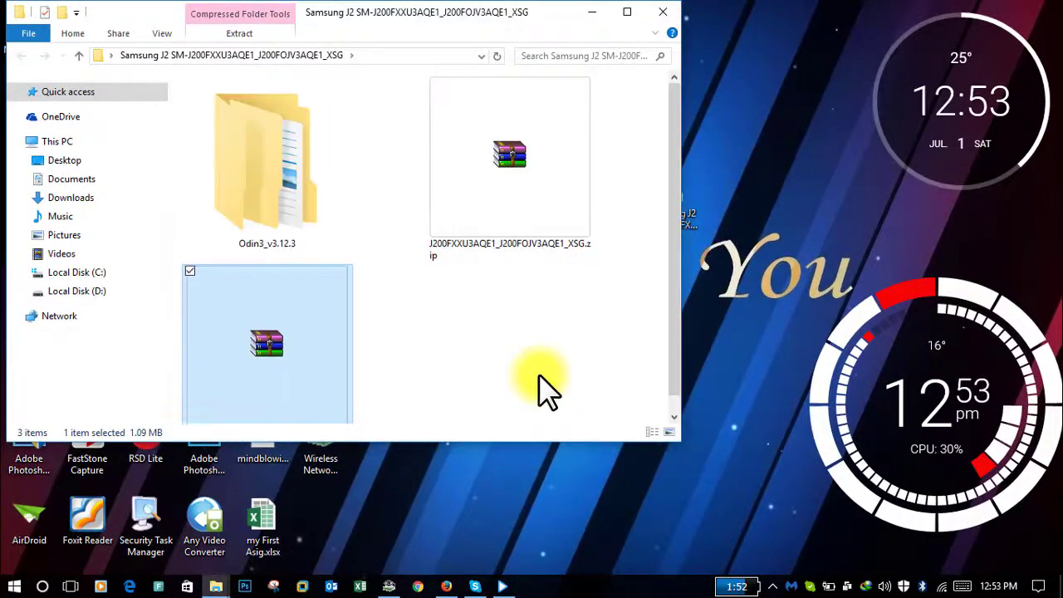
Launch Odin3.exe from the extracted Odin3_v3.12.3 folder and move its window clear of the file list.
left_click(351, 278)
double_click(328, 214)
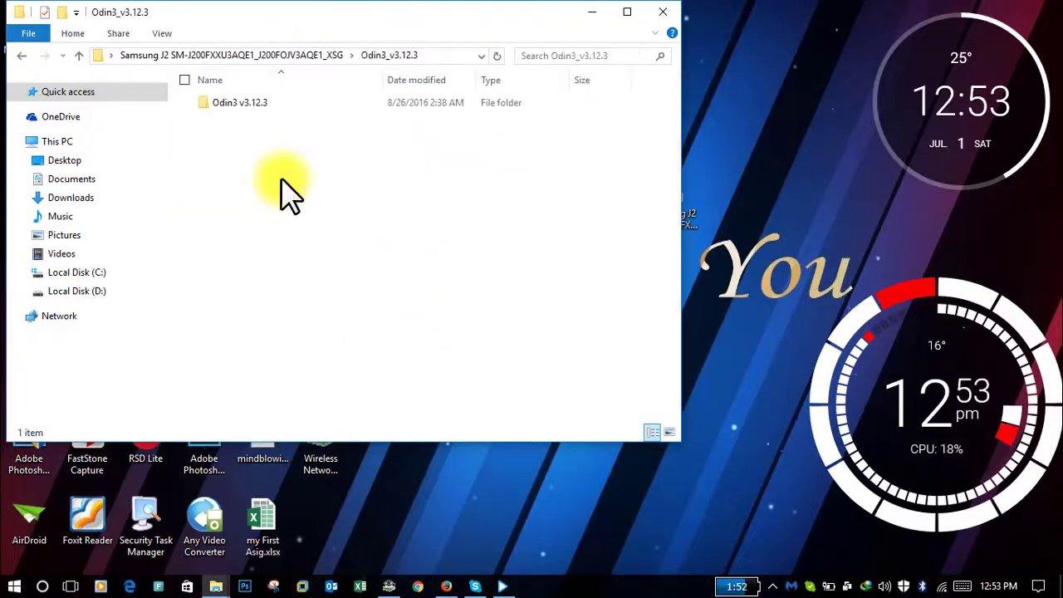
double_click(285, 104)
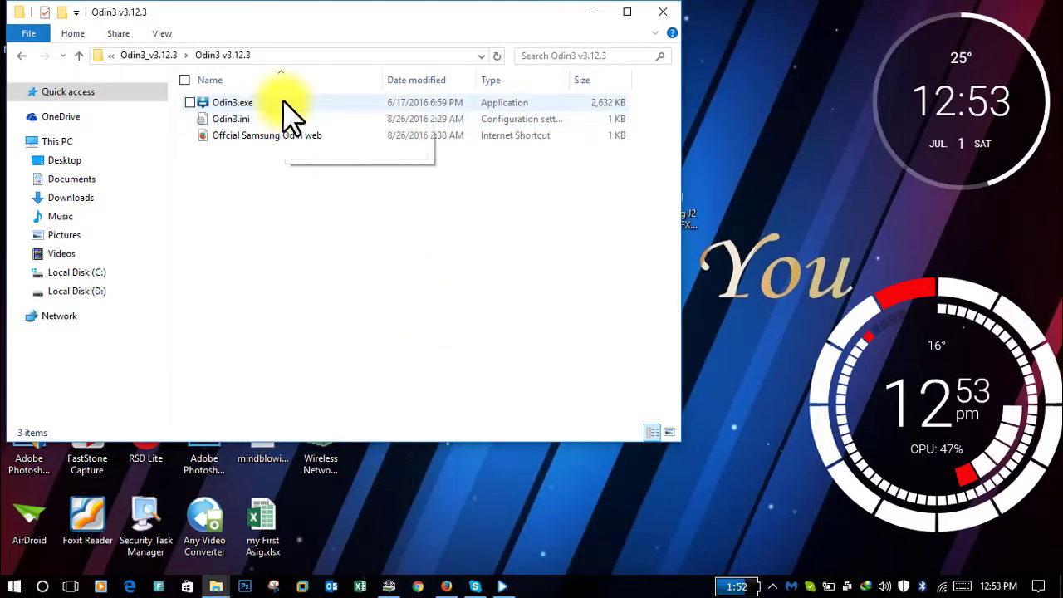
double_click(282, 101)
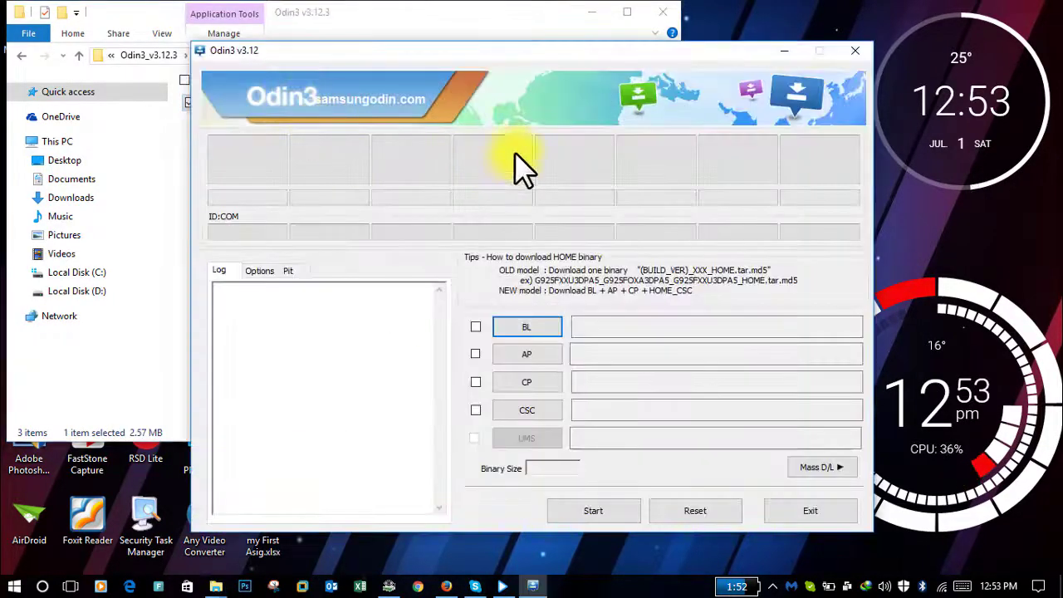
left_click_drag(468, 52, 693, 63)
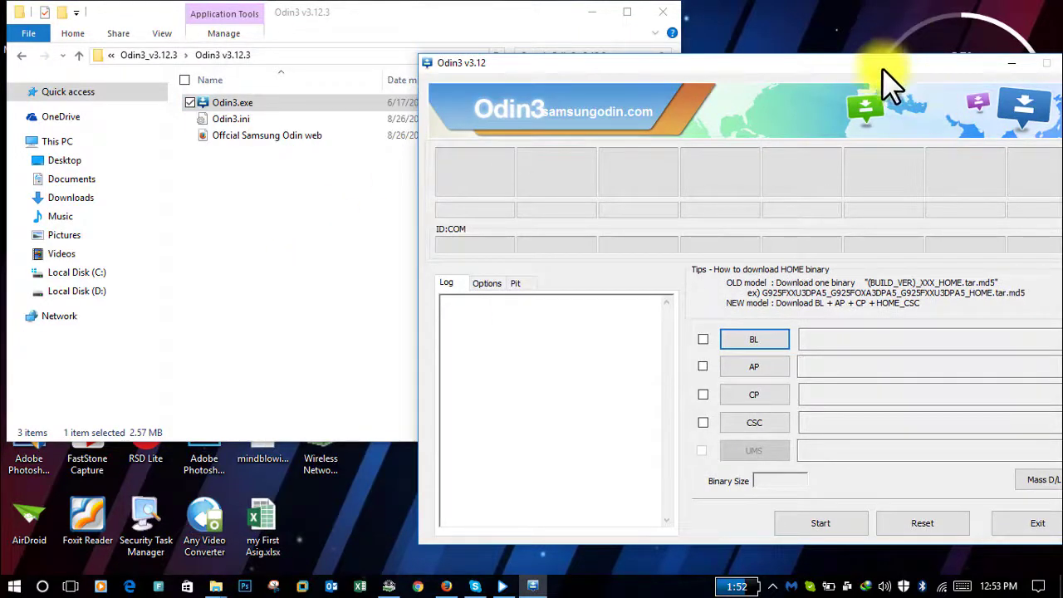
left_click_drag(882, 65, 825, 34)
Return to the main Samsung J2 folder and extract J200FXXU3AQE1_J200FOJV3AQE1_XSG.zip to its default destination folder.
left_click(22, 55)
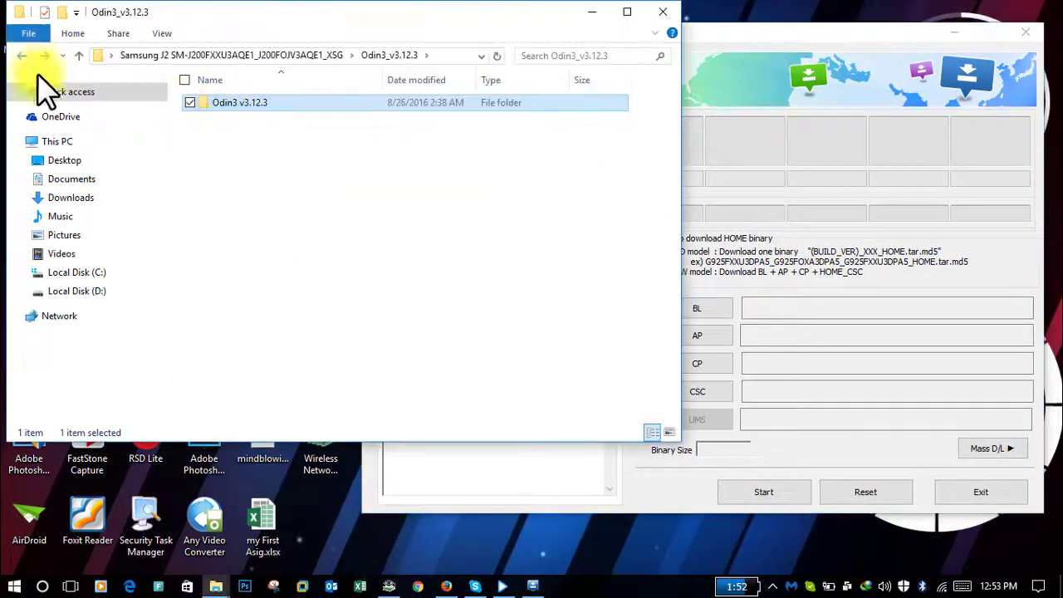
left_click(21, 54)
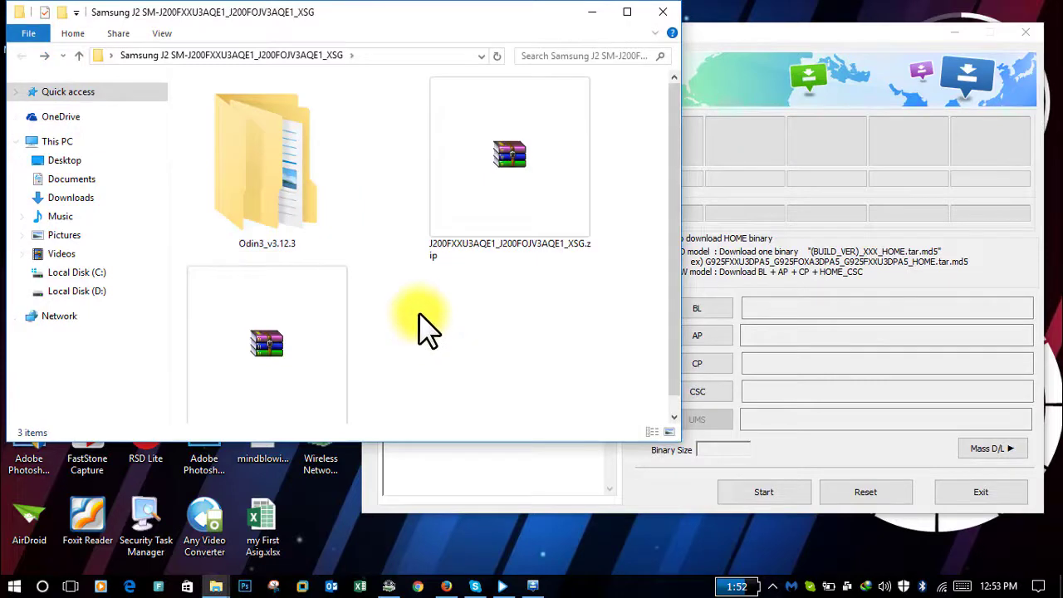
left_click(509, 172)
right_click(507, 171)
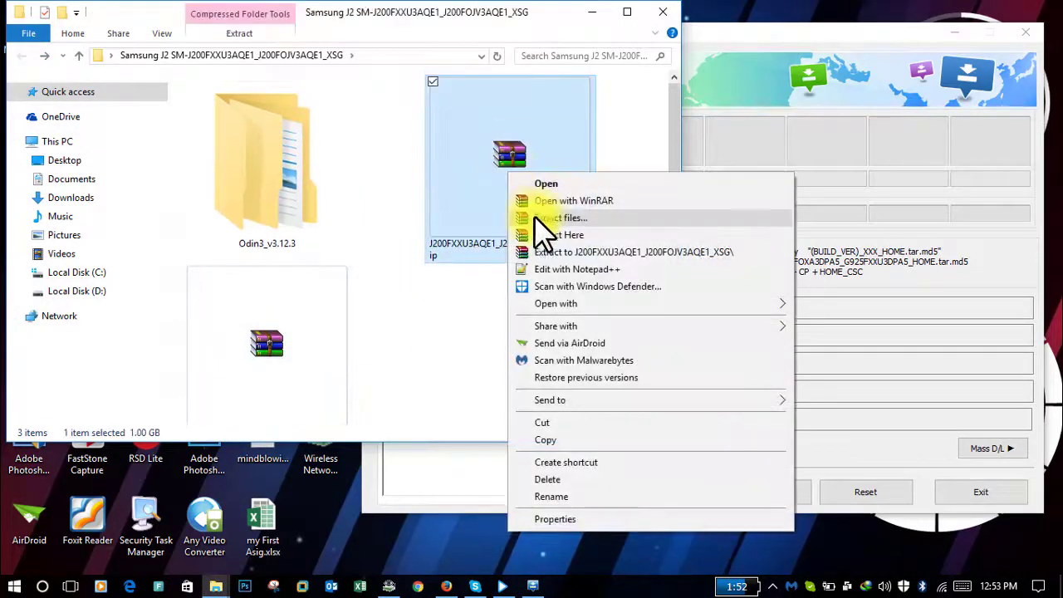
left_click(534, 216)
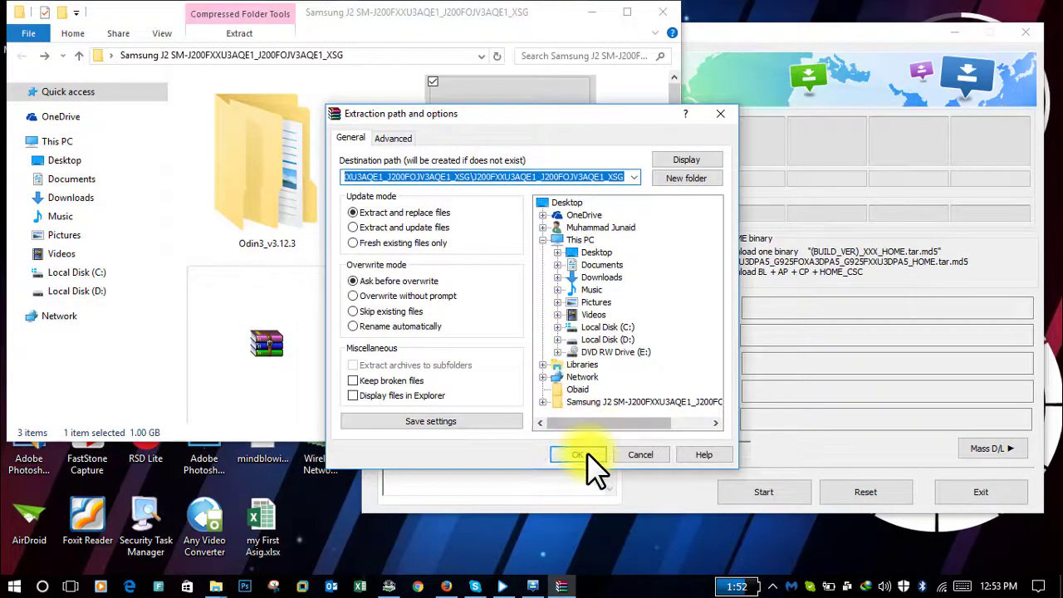
left_click(579, 454)
Narrow the folder window and place the extraction progress window beside it.
left_click_drag(493, 196, 760, 133)
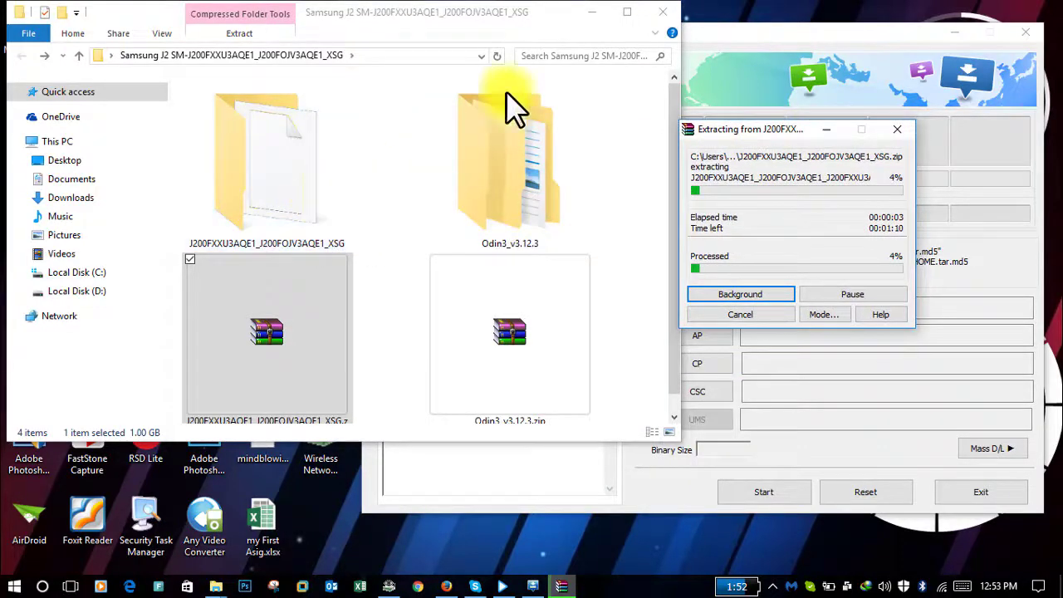
left_click_drag(494, 14, 485, 25)
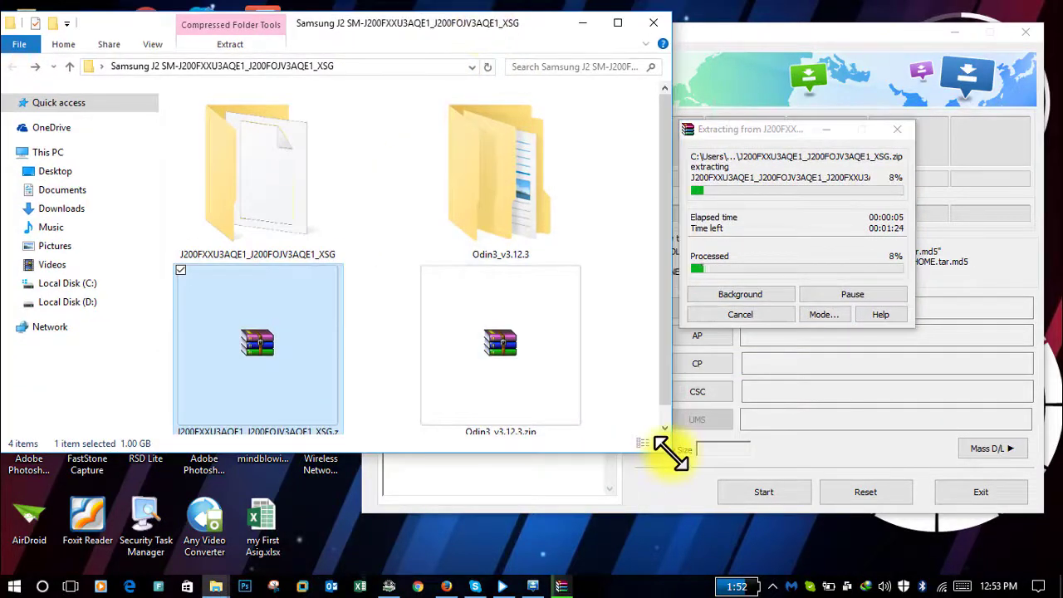
left_click_drag(669, 451, 571, 446)
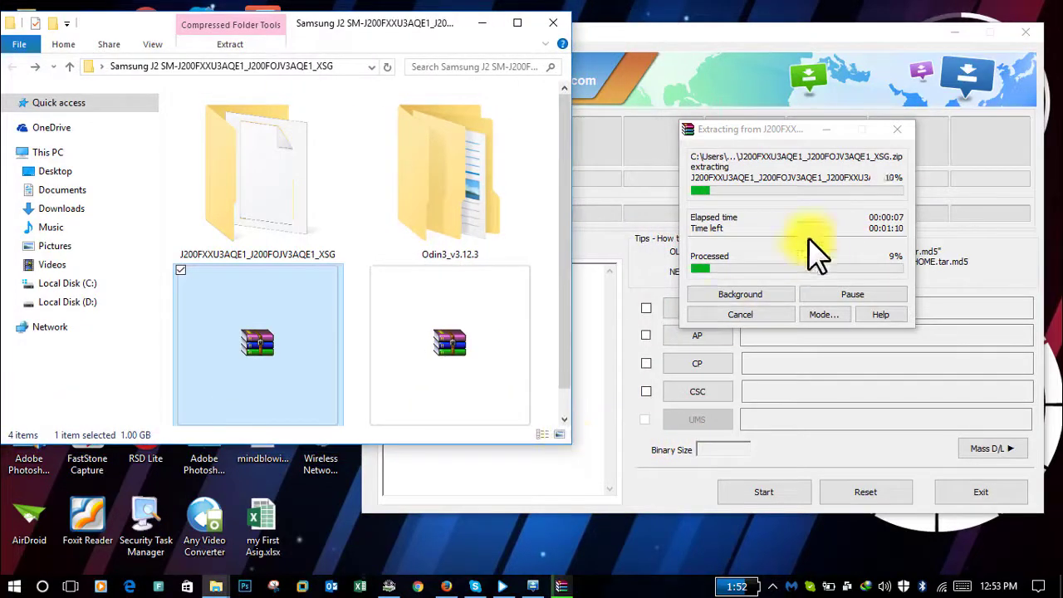
left_click_drag(798, 132, 751, 138)
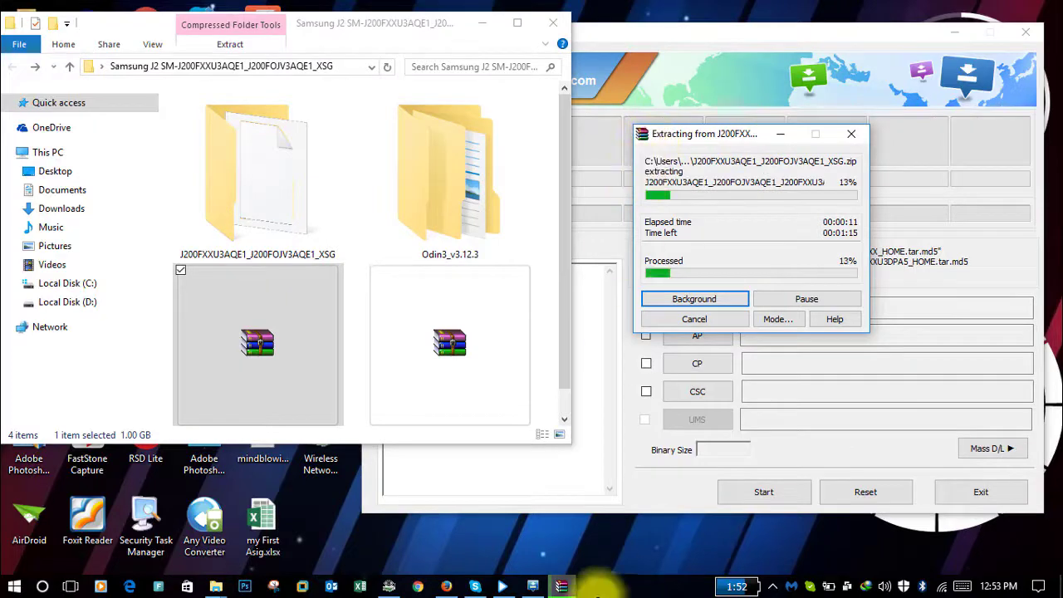
Switch to Firefox and open google.com.pk in a new tab.
left_click(446, 586)
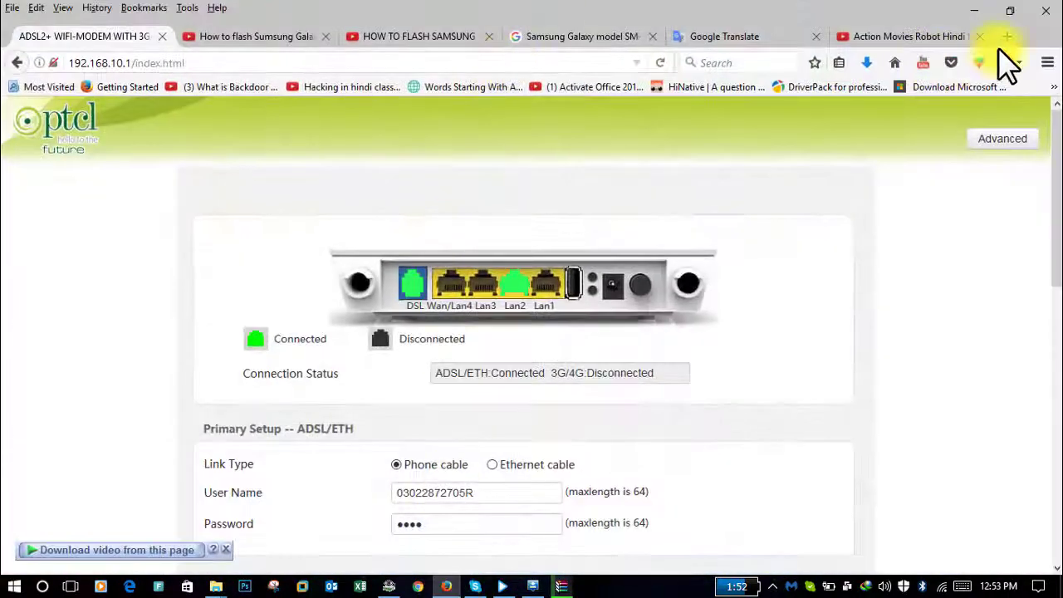
left_click(497, 37)
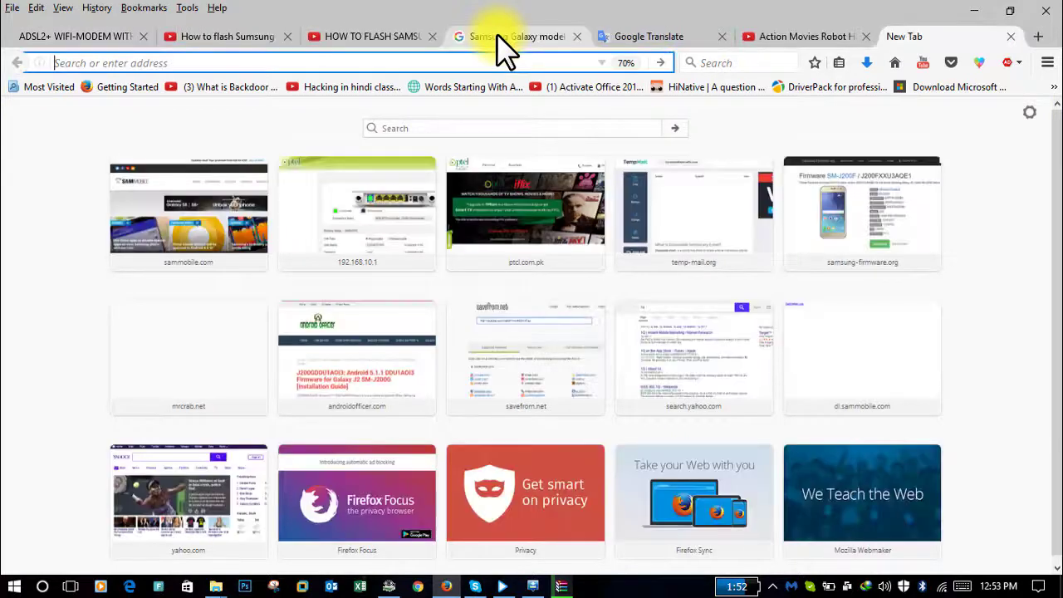
type("google.com.pk/")
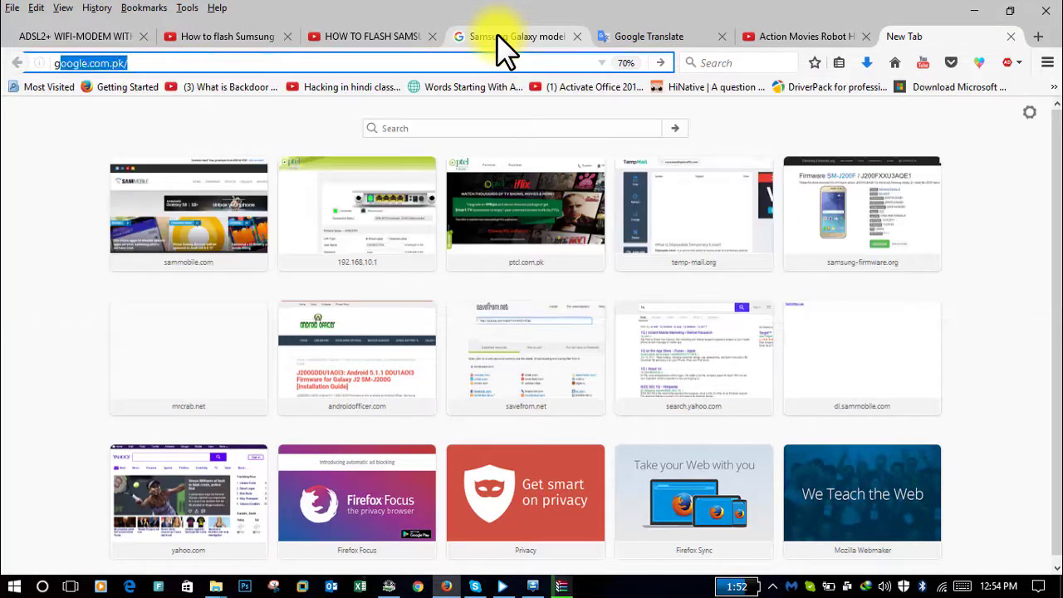
key("Return")
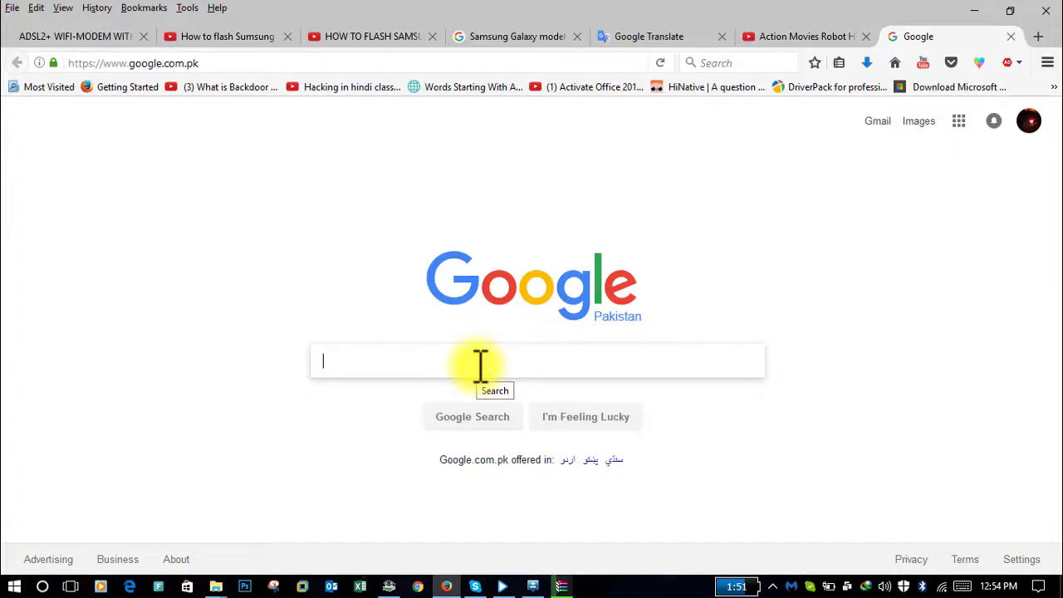
Shrink the browser, move the folder window over the Odin window, and maximize the browser again.
left_click(975, 11)
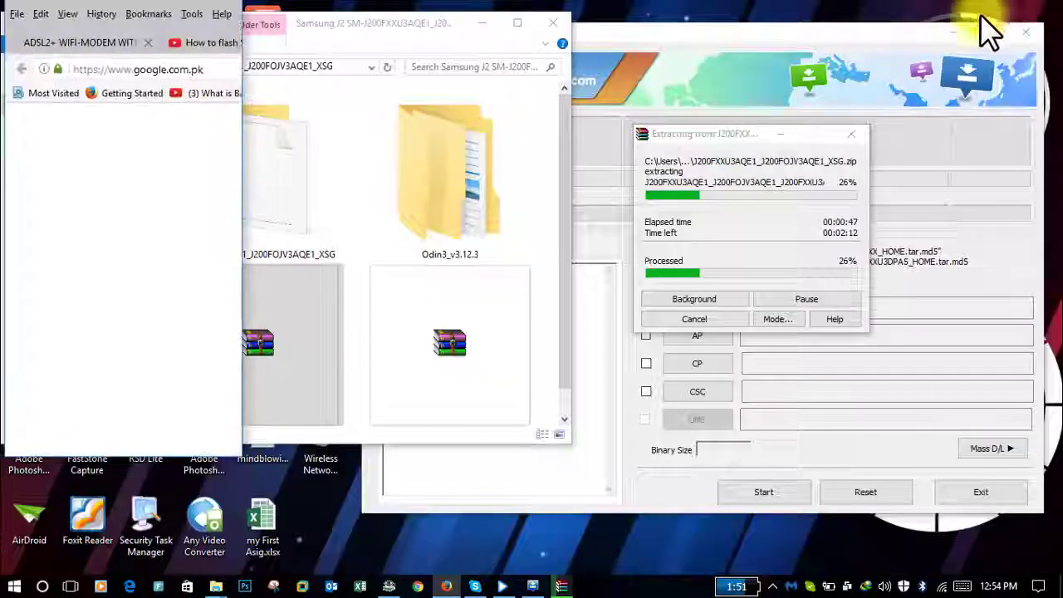
left_click_drag(366, 39, 745, 79)
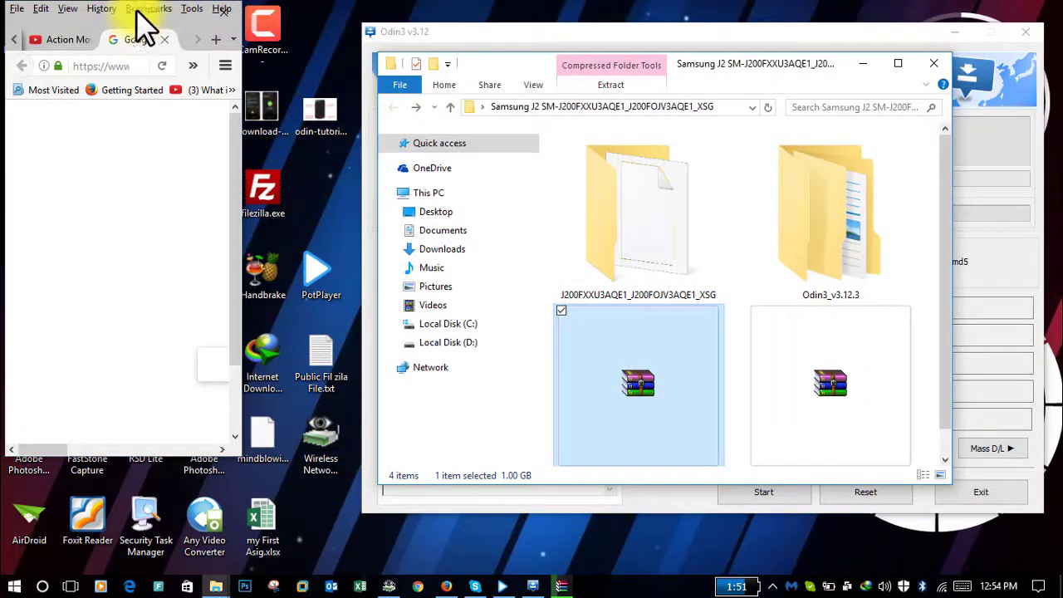
double_click(186, 12)
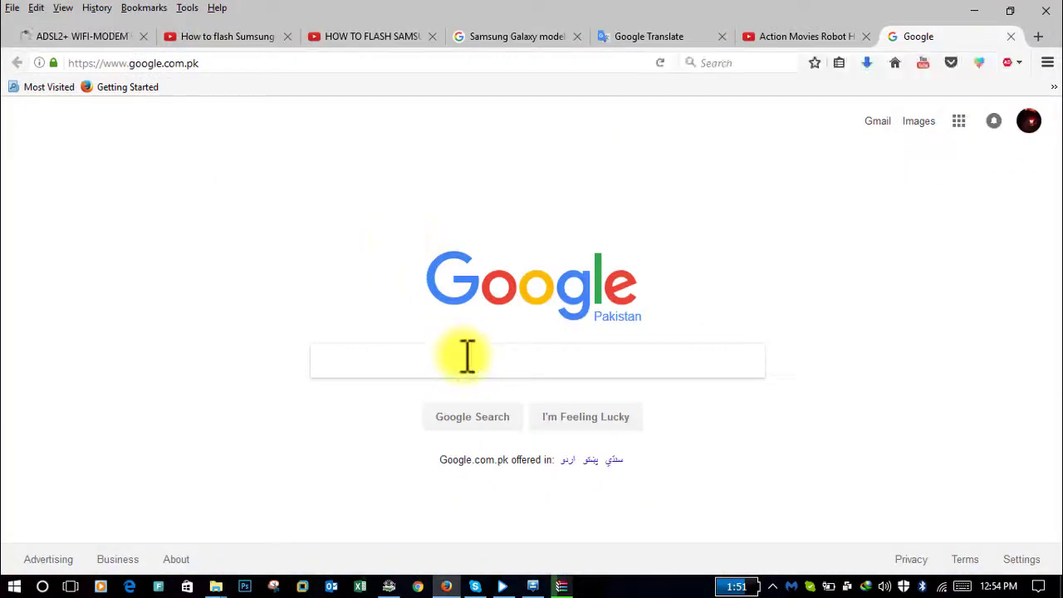
Search Google for "samsung galaxy model sm-j200f/ds firmware".
type("sa")
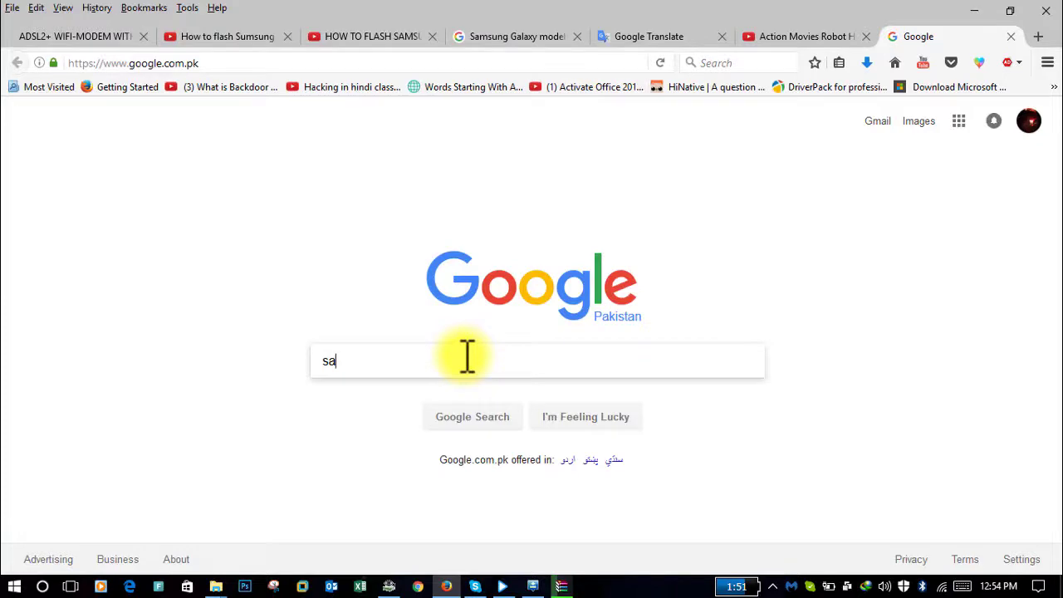
type("ms")
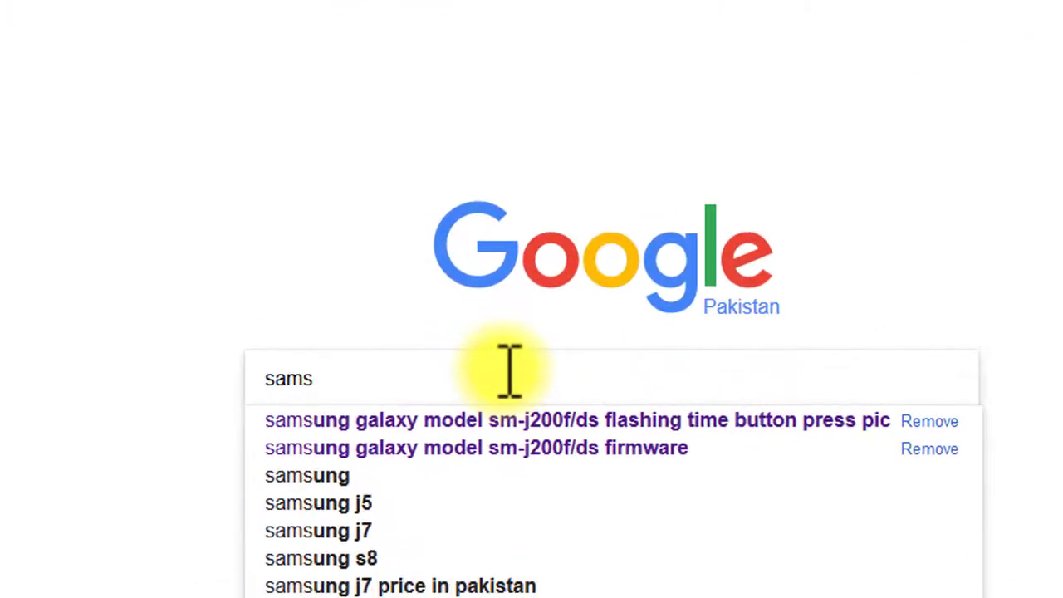
key("Down")
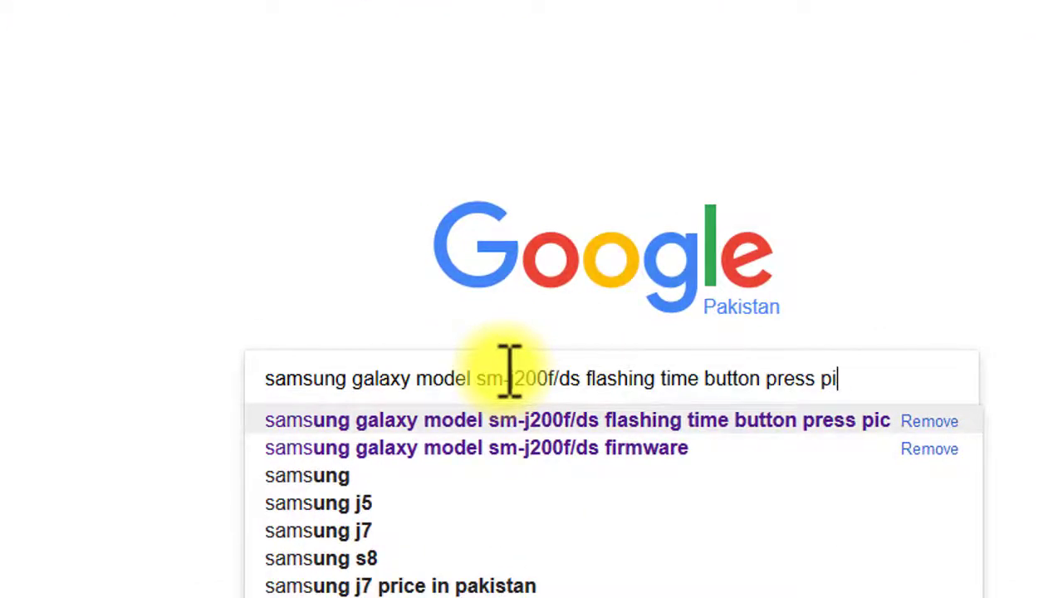
key("BackSpace")
key("BackSpace")
key("BackSpace")
key("BackSpace")
key("BackSpace")
key("BackSpace")
key("BackSpace")
key("BackSpace")
key("BackSpace")
key("BackSpace")
key("BackSpace")
key("BackSpace")
key("BackSpace")
key("BackSpace")
key("BackSpace")
key("BackSpace")
key("BackSpace")
key("BackSpace")
key("BackSpace")
key("BackSpace")
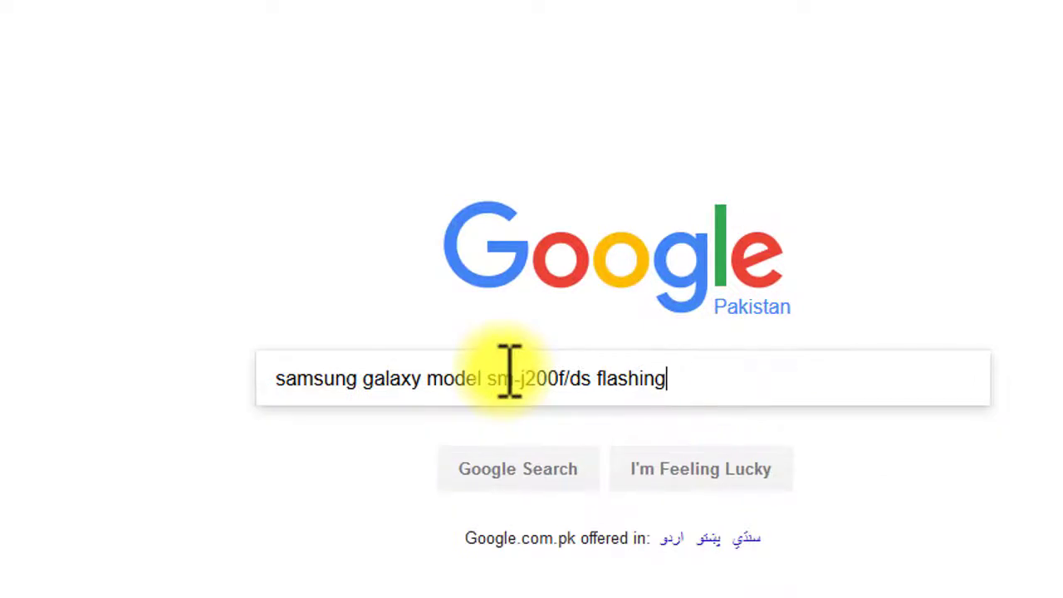
key("BackSpace")
key("BackSpace")
key("BackSpace")
key("BackSpace")
key("BackSpace")
key("BackSpace")
key("BackSpace")
type("i")
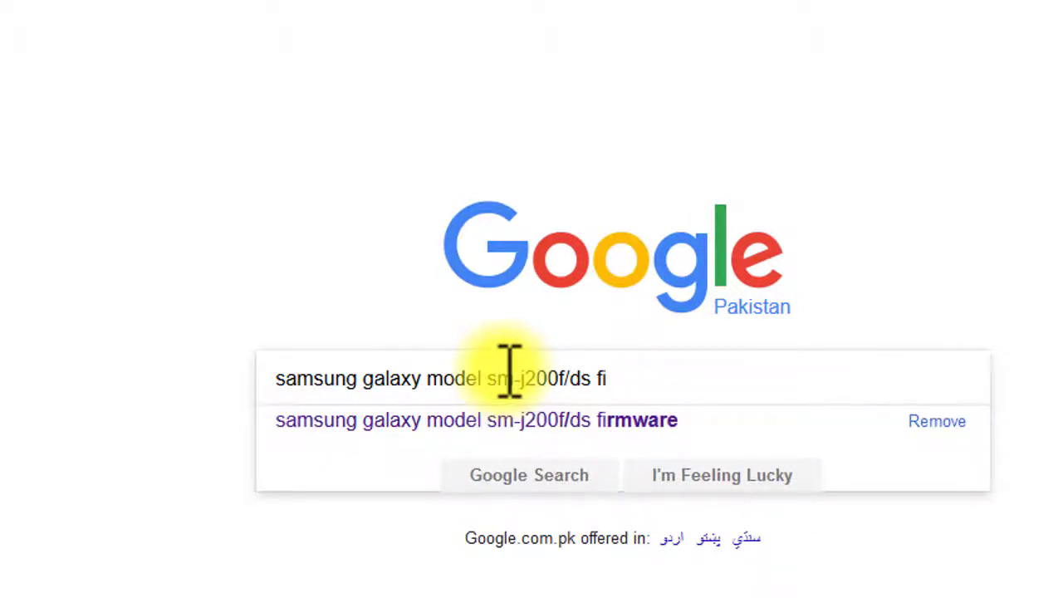
key("Down")
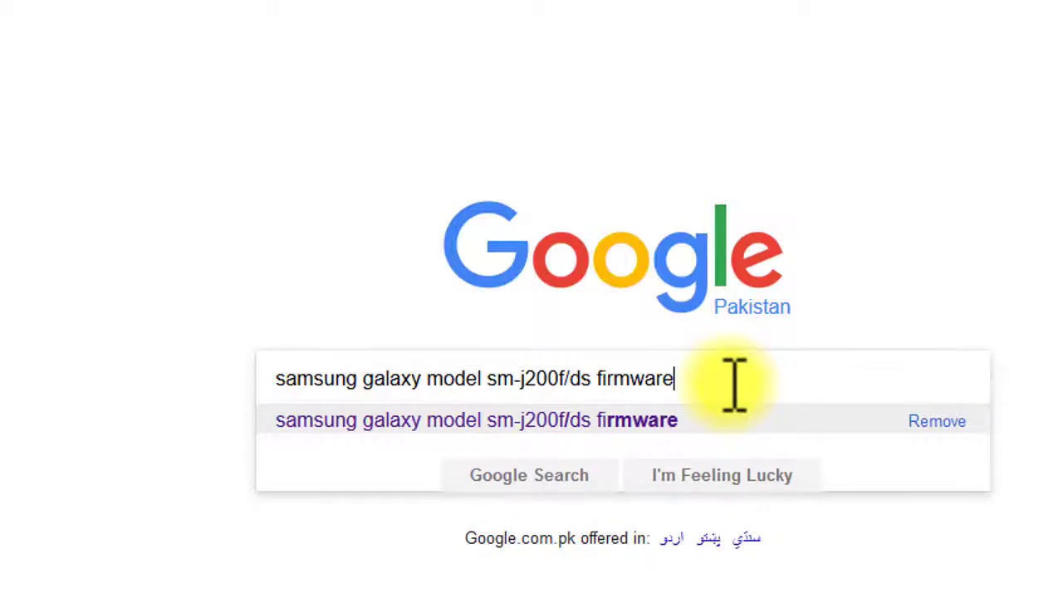
key("Return")
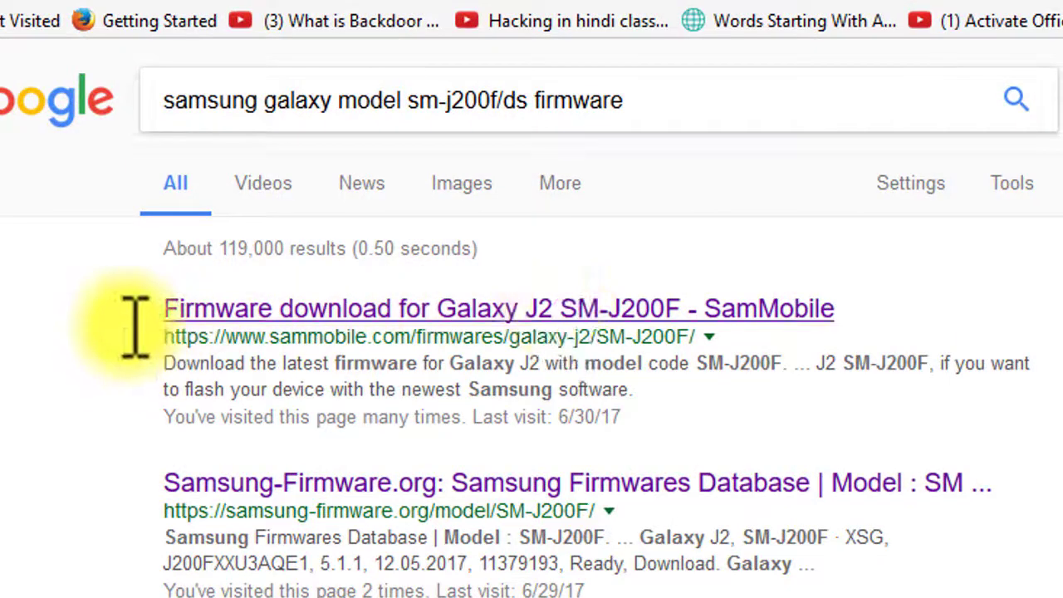
Open the SamMobile result "Firmware download for Galaxy J2 SM-J200F" in a new tab and switch to it.
left_click_drag(134, 314, 872, 318)
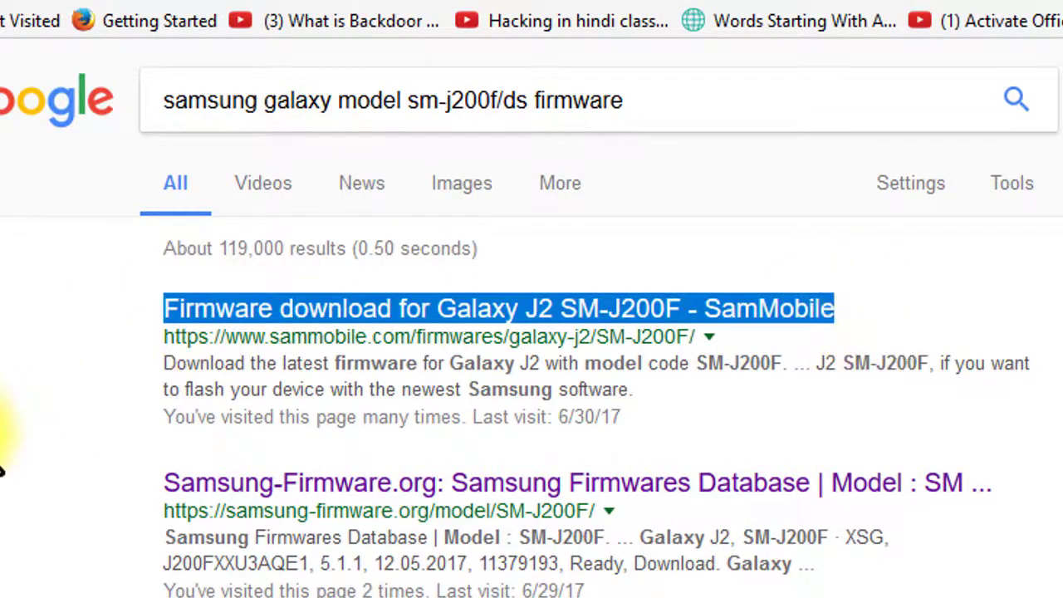
left_click(7, 445)
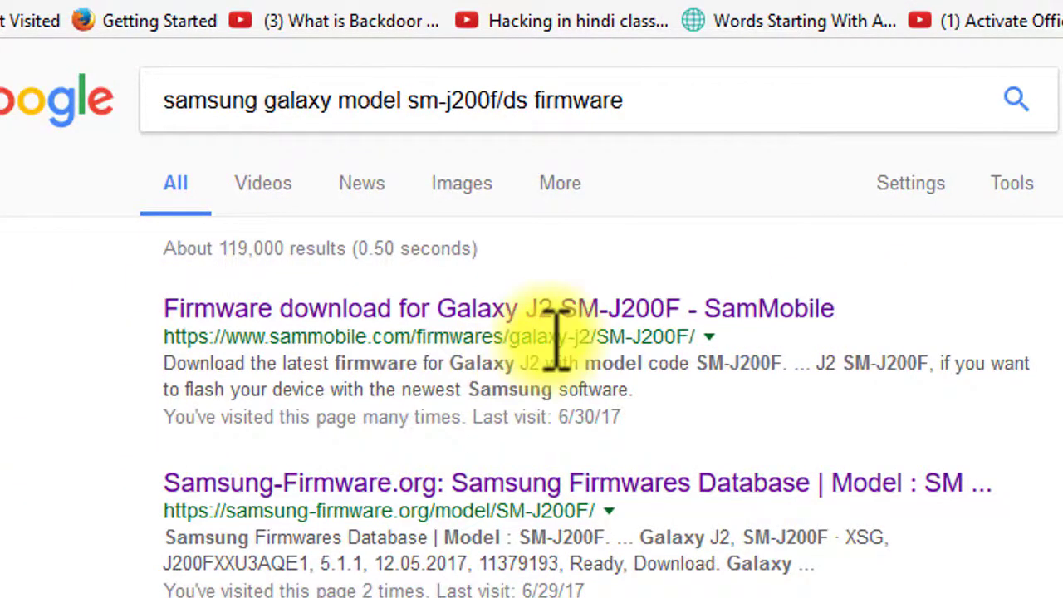
left_click_drag(165, 336, 708, 355)
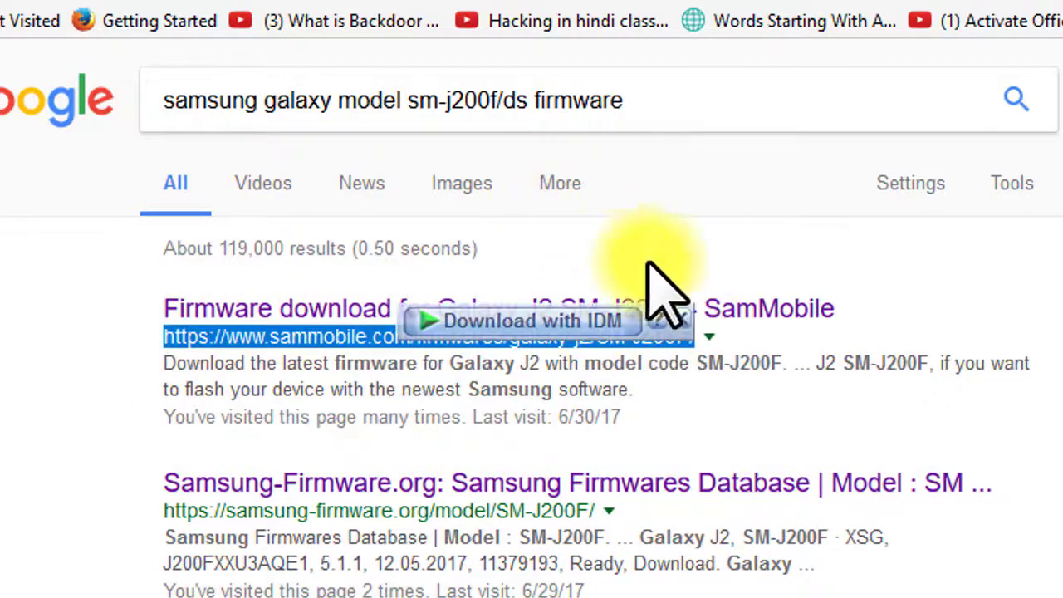
right_click(737, 309)
left_click(773, 390)
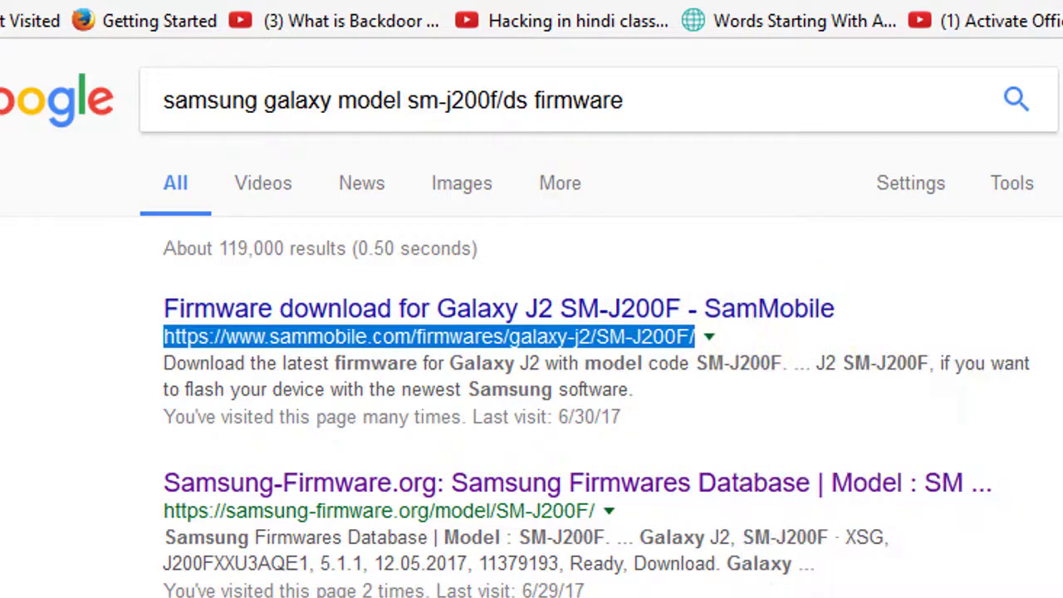
left_click(957, 37)
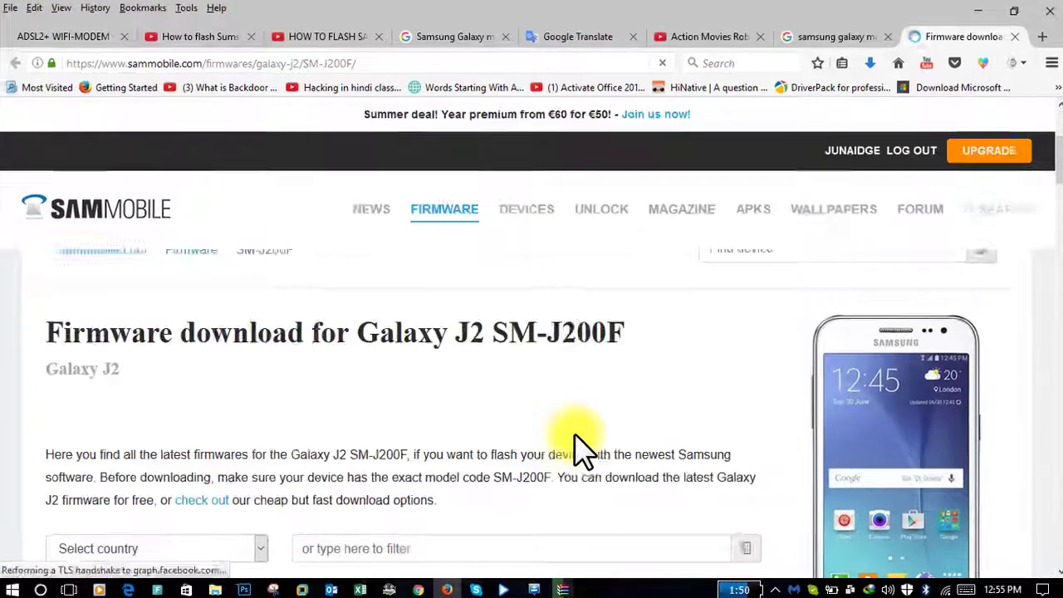
Find the United Arab Emirates 5.1.1 entry in the SM-J200F firmware list and open its download page.
scroll(582, 449, "down", 2)
scroll(602, 490, "down", 5)
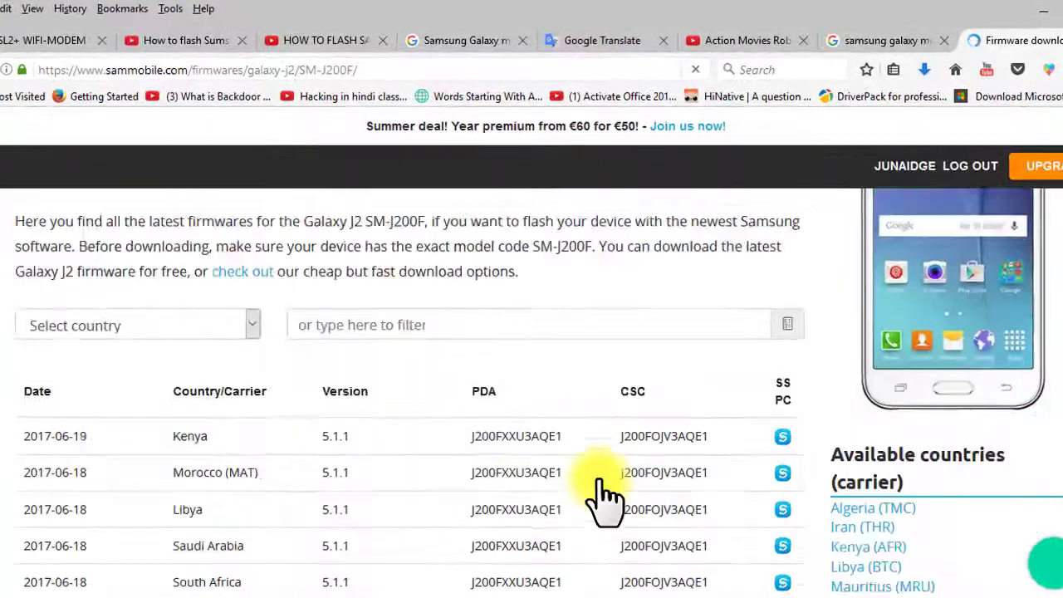
scroll(415, 441, "up", 2)
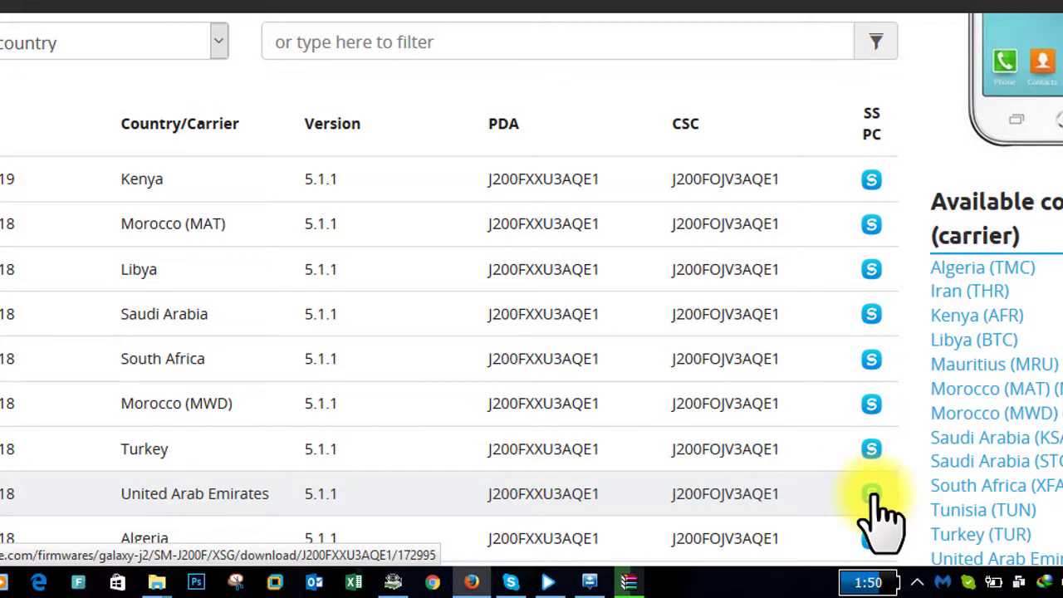
left_click(872, 497)
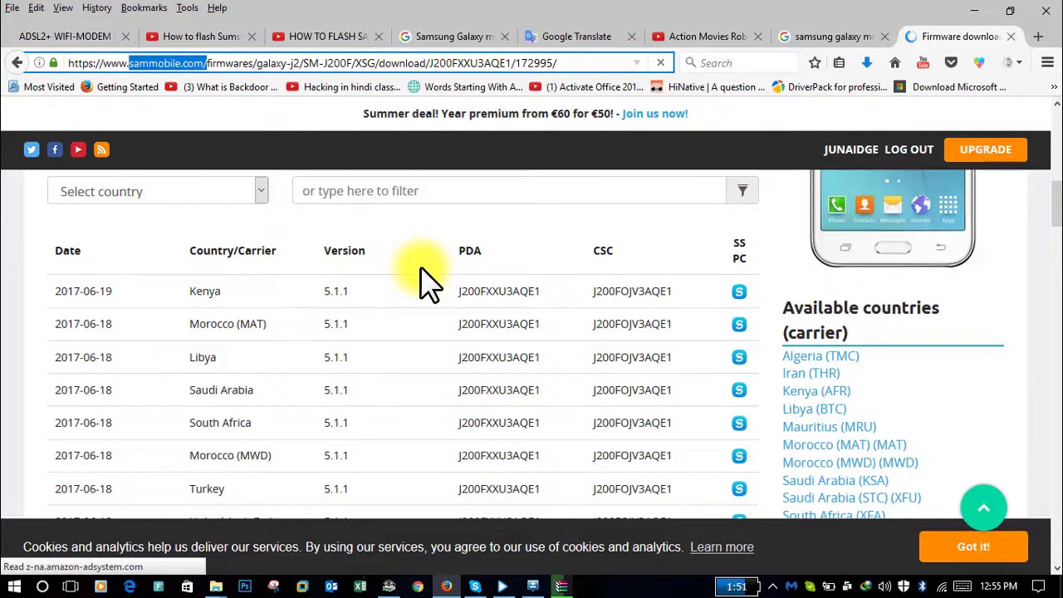
Choose the regular download for the United Arab Emirates firmware and confirm it.
scroll(426, 279, "down", 5)
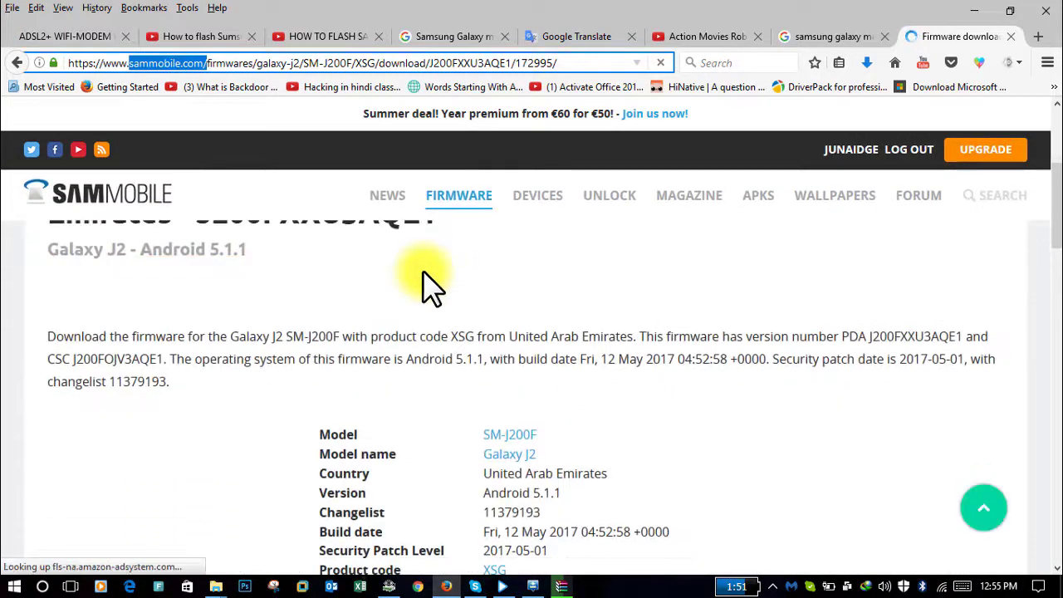
scroll(428, 278, "down", 3)
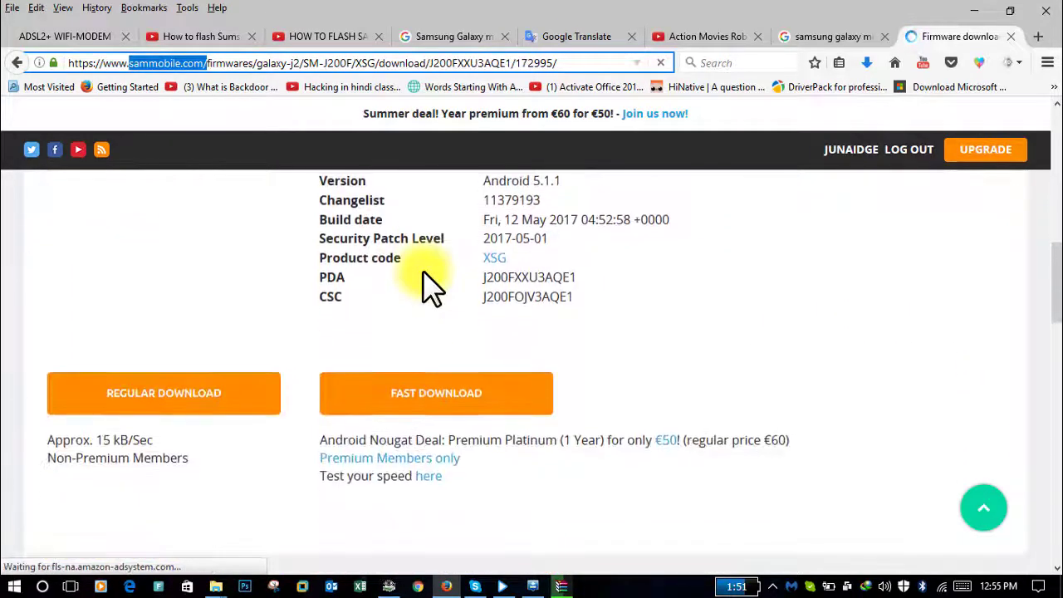
scroll(481, 548, "down", 3)
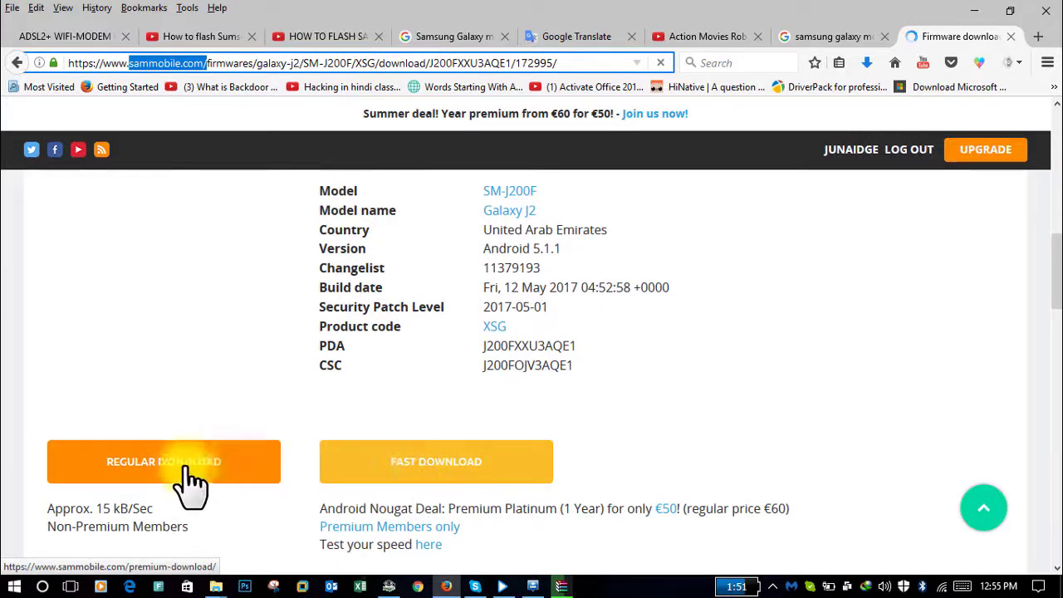
left_click(199, 483)
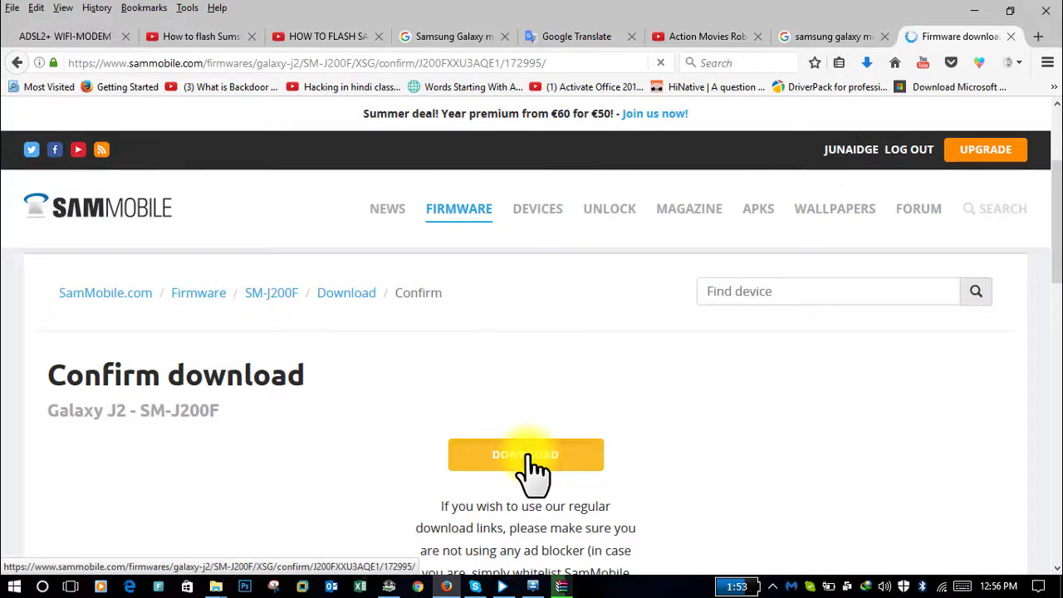
left_click(527, 455)
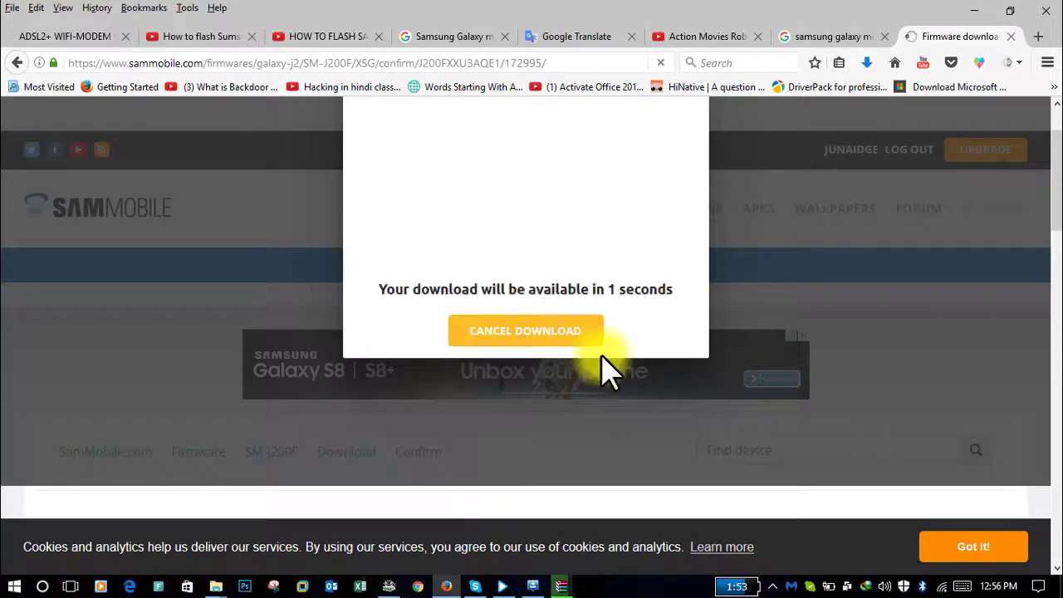
Start downloading the firmware zip, keeping the option to resume the existing file, and cancel the download and close the SamMobile tab.
left_click(550, 429)
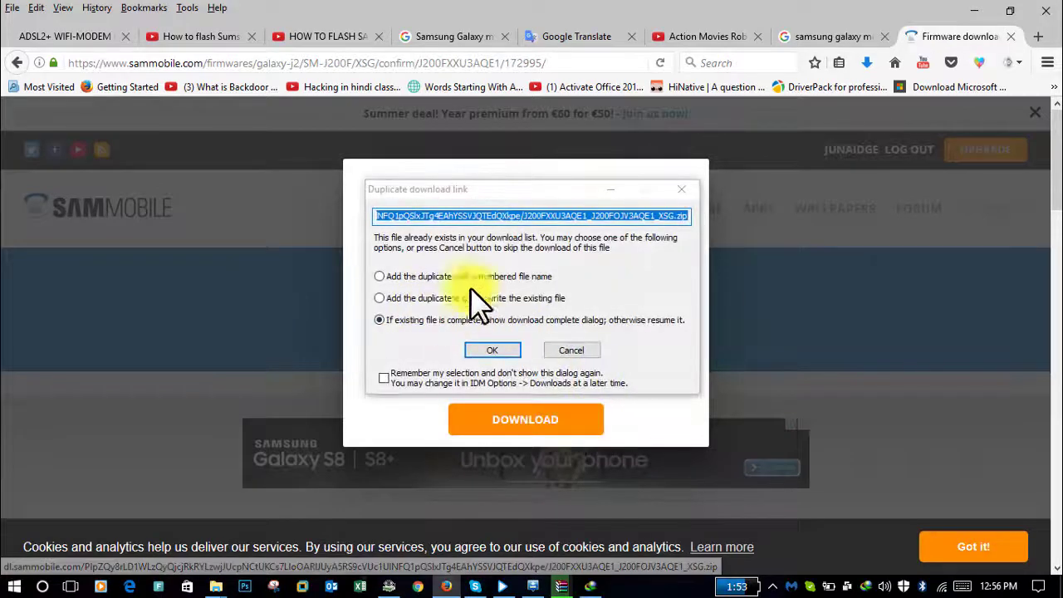
left_click(504, 345)
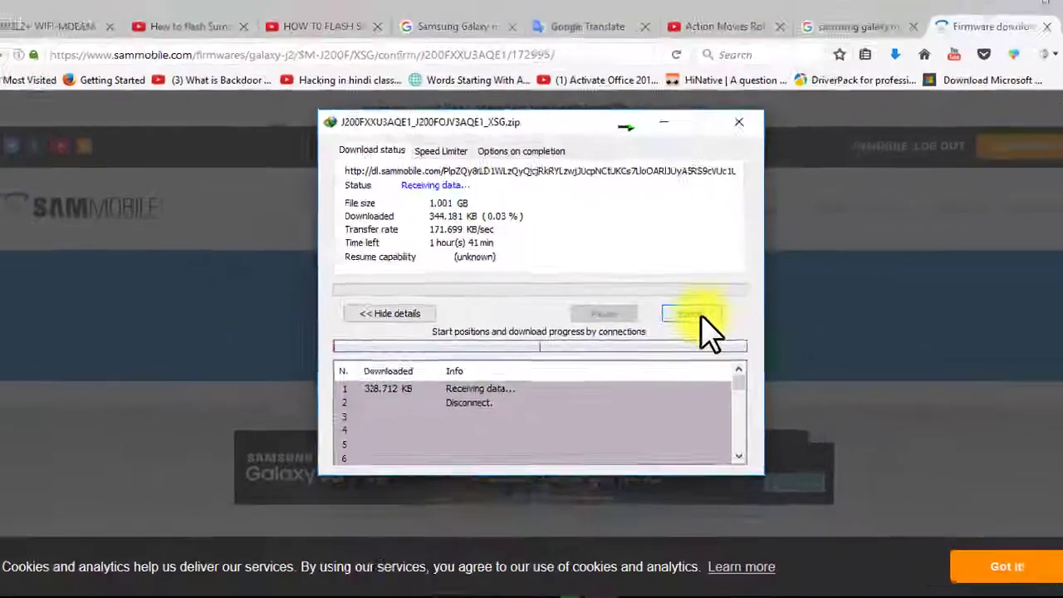
left_click(974, 414)
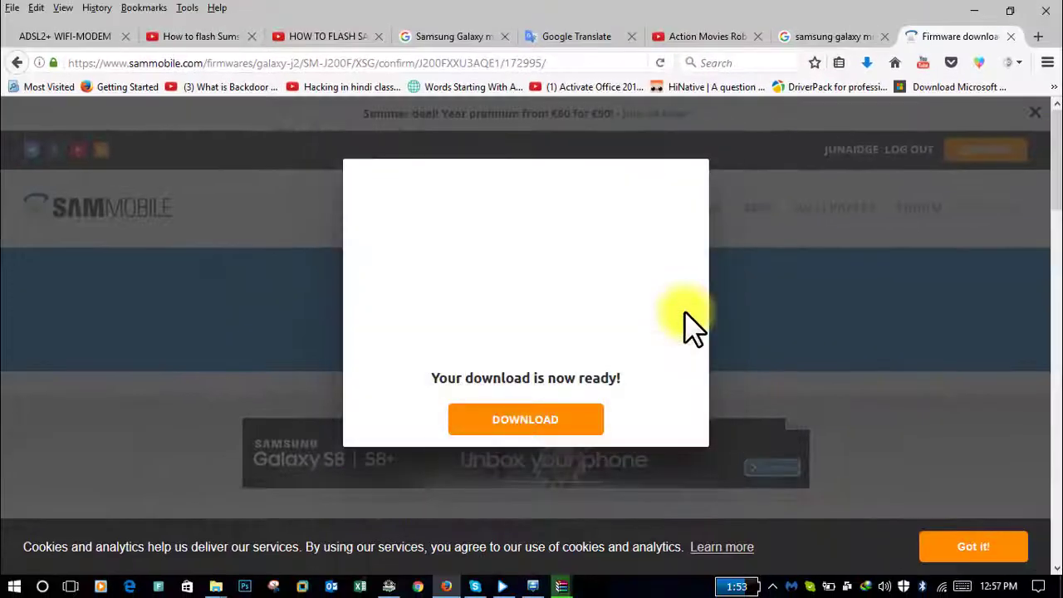
left_click(1011, 37)
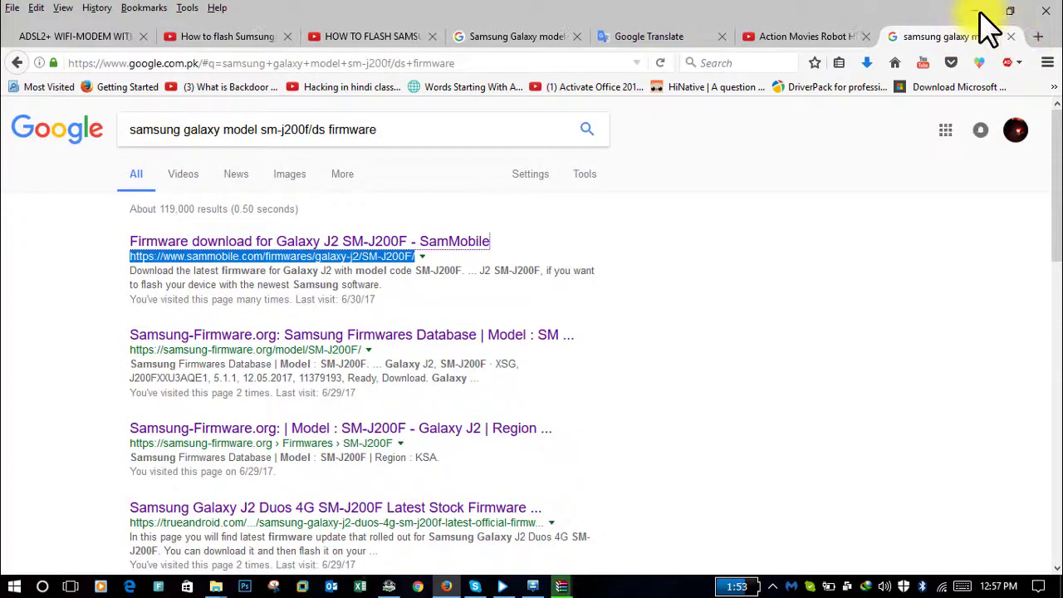
Return to the firmware folder, check the zip's extraction progress, and open the extracted J200FXXU3AQE1_J200FOJV3AQE1_XSG folder.
left_click(978, 11)
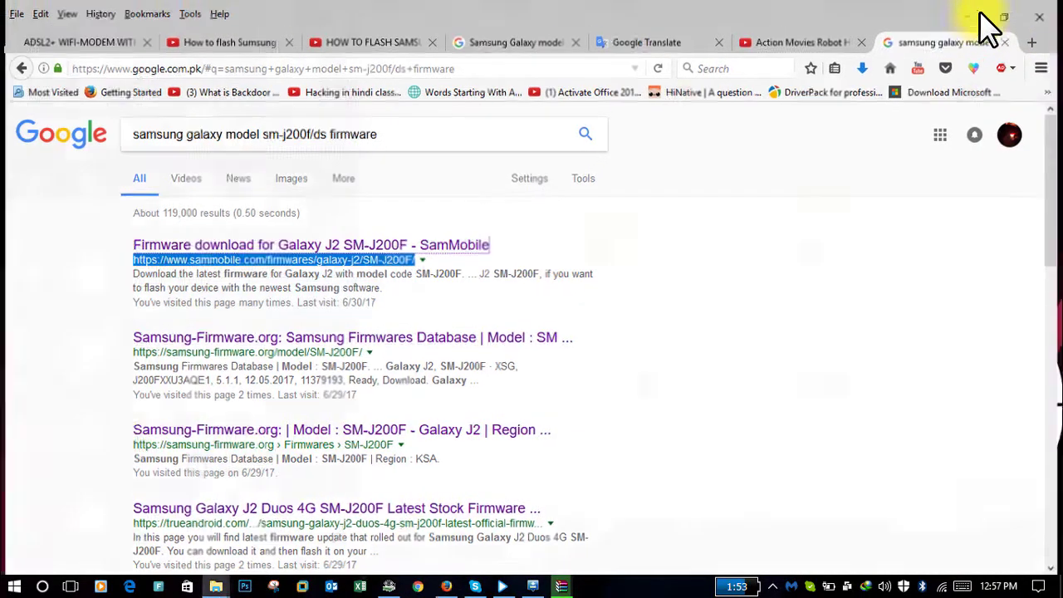
left_click(897, 63)
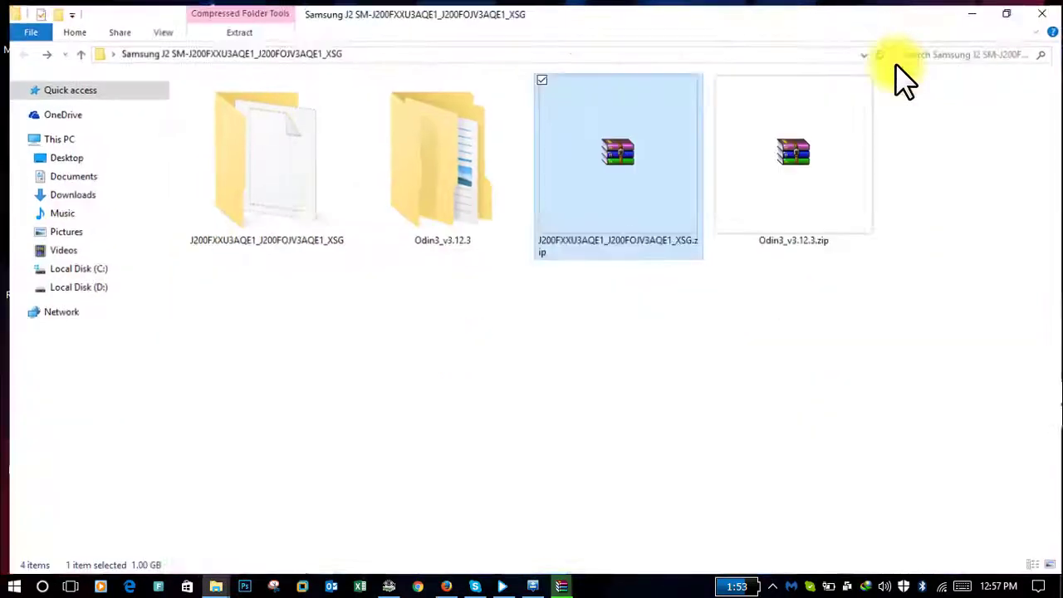
left_click(864, 385)
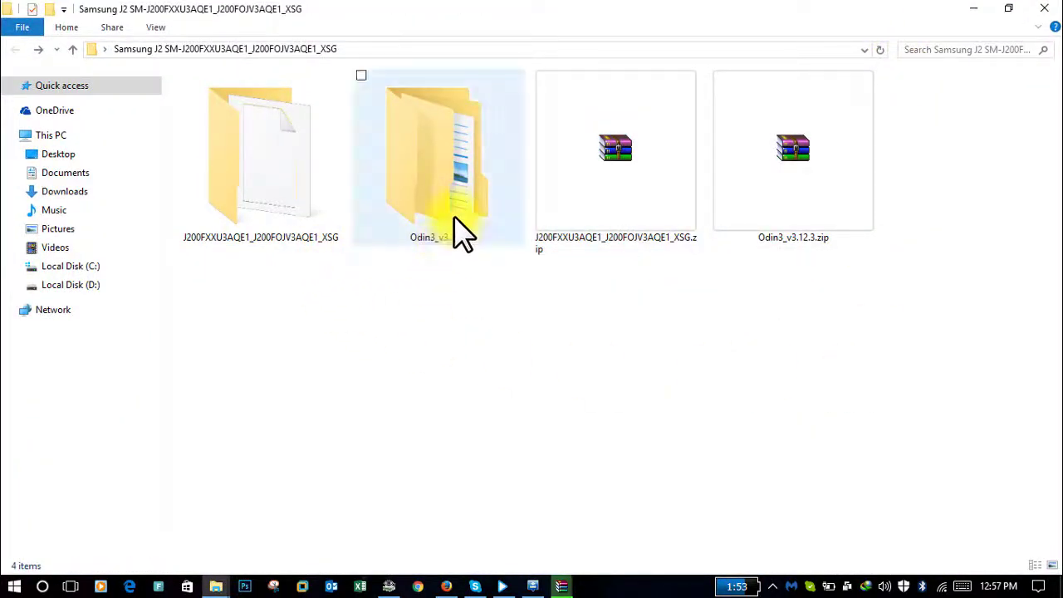
left_click(565, 585)
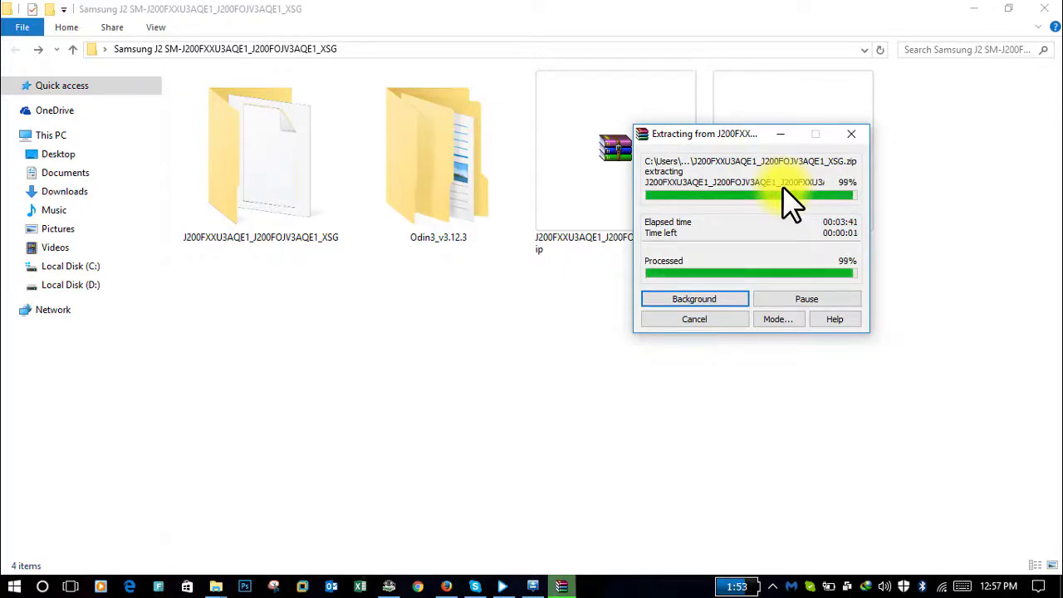
double_click(227, 196)
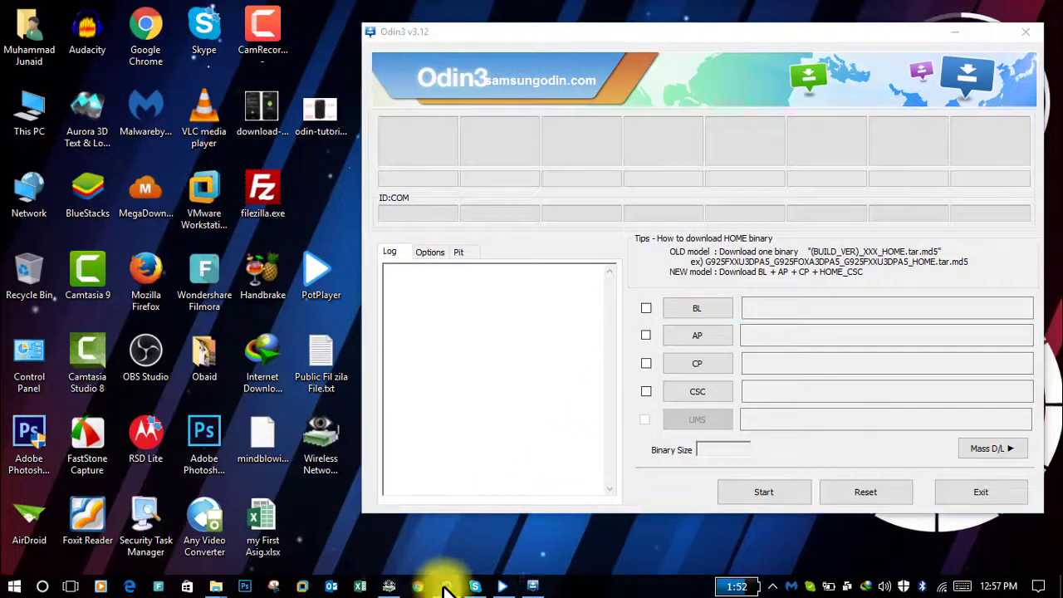
Switch back to Firefox and search Google for "odin".
left_click(445, 586)
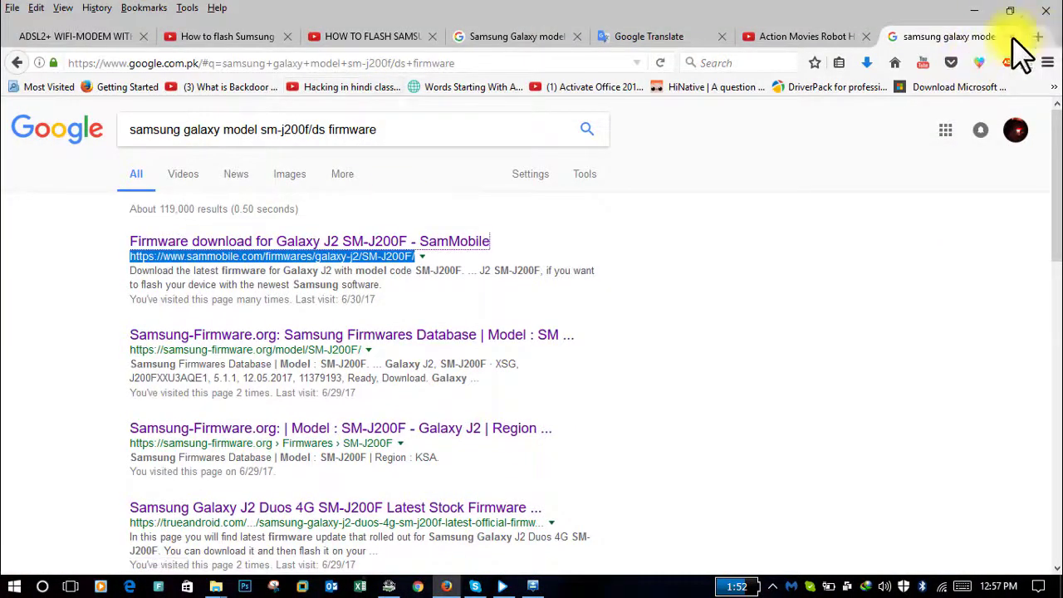
left_click(1036, 37)
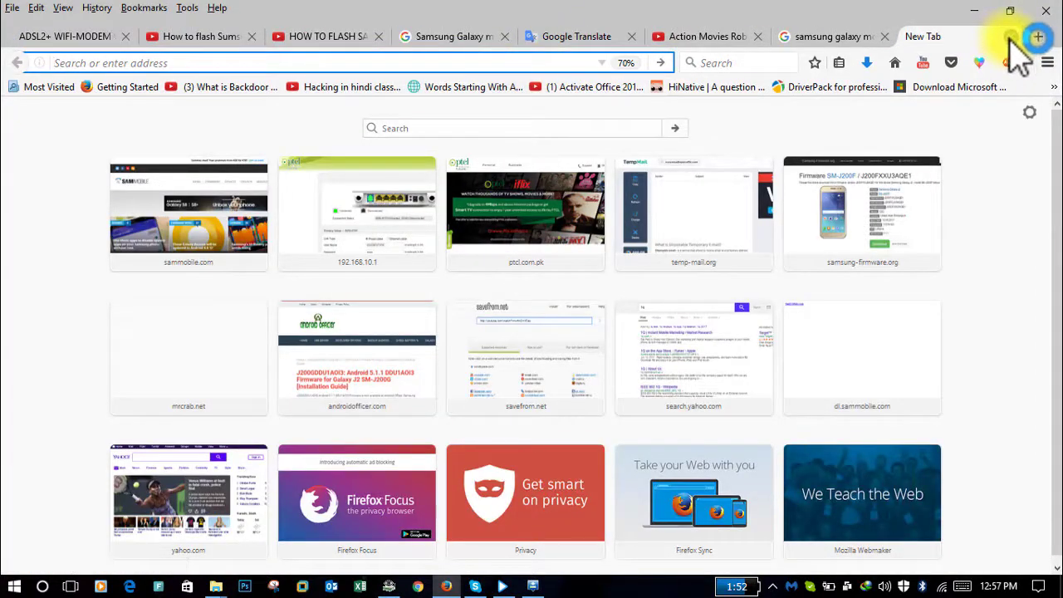
left_click(1011, 37)
left_click(361, 202)
double_click(339, 203)
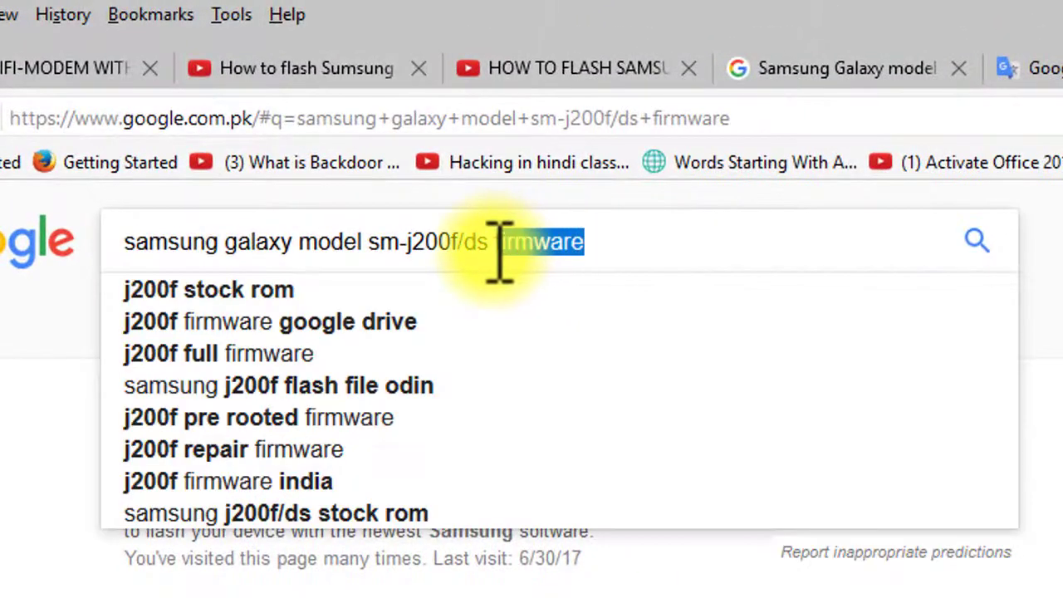
left_click(501, 249)
double_click(546, 249)
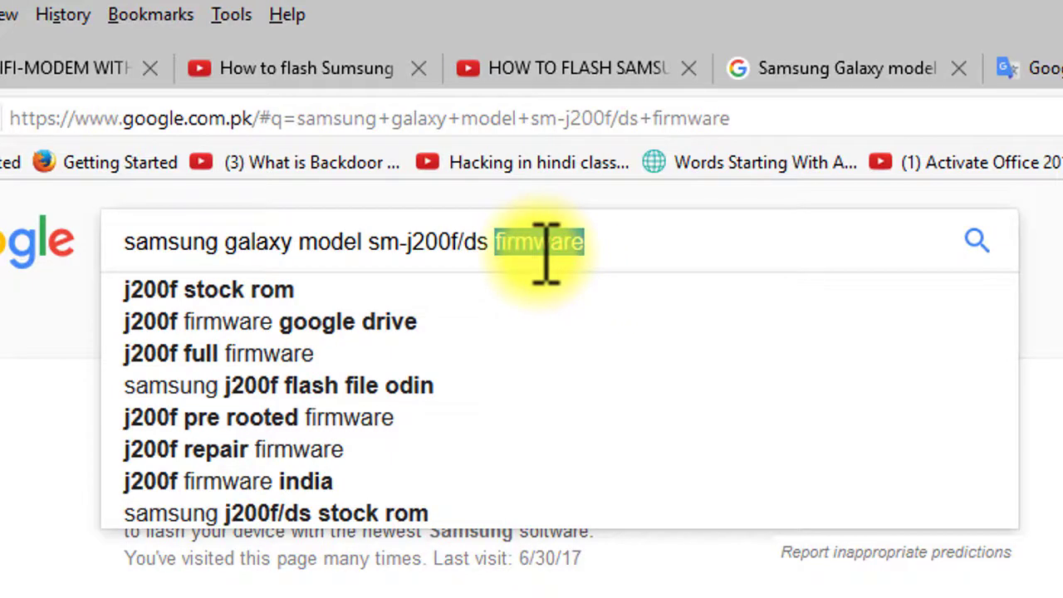
key("ctrl+a")
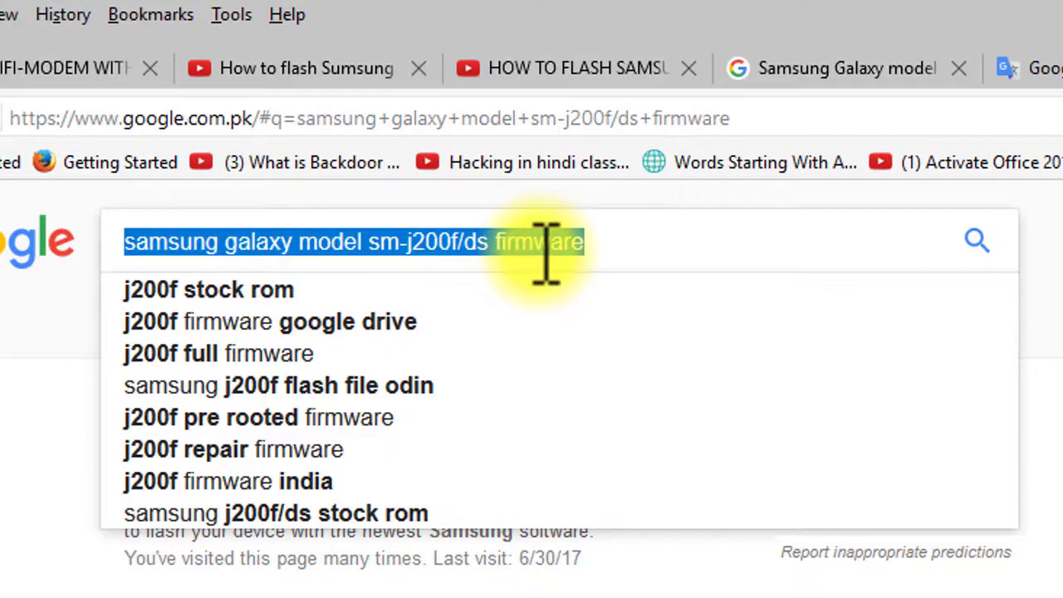
type("odian")
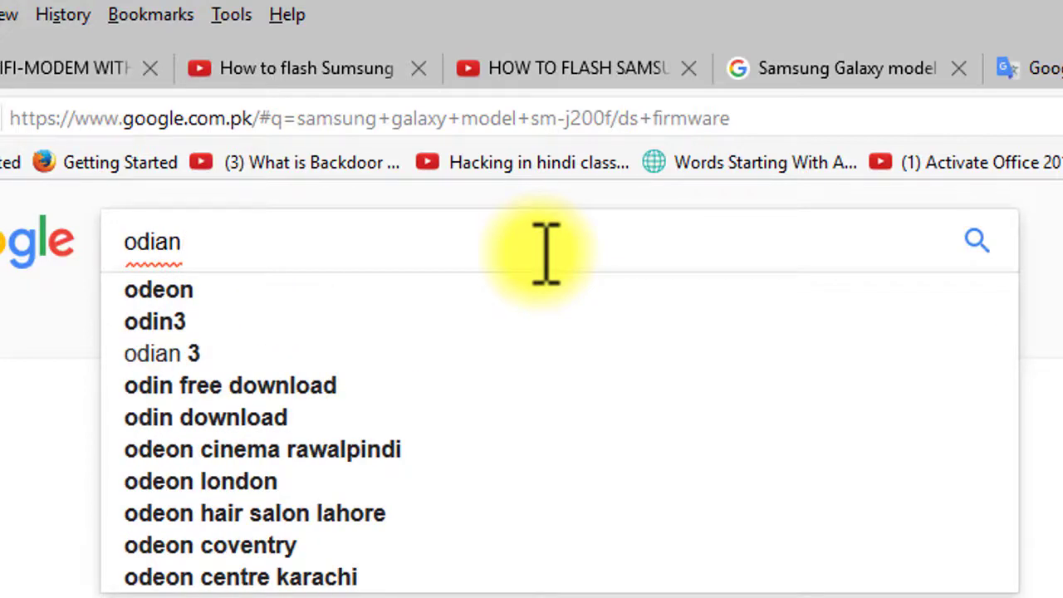
key("BackSpace")
key("Return")
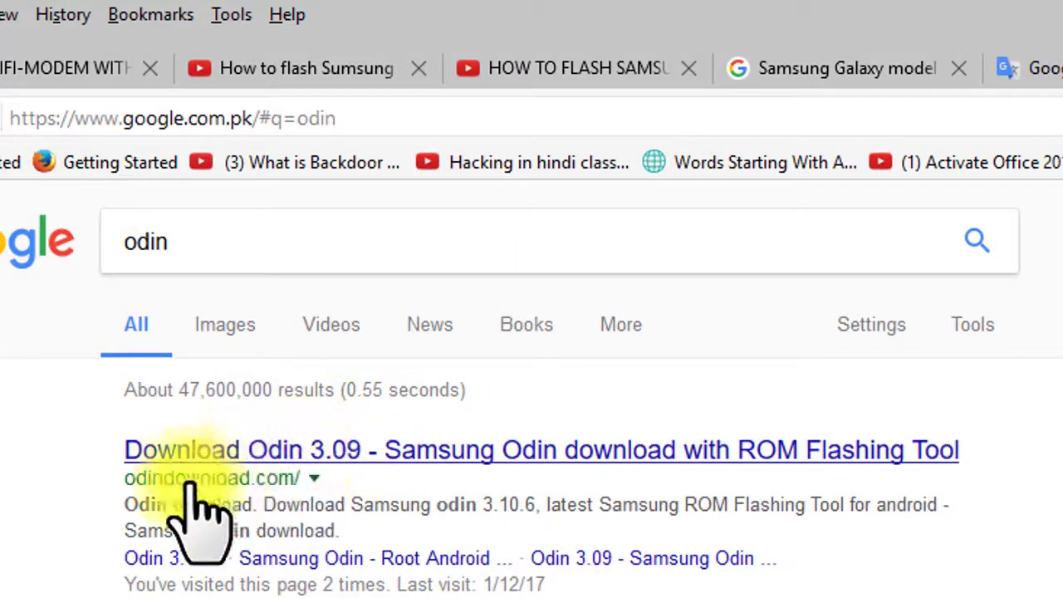
Open the odindownload.com result, examine the Odin version download options, and select the site's address.
left_click(365, 457)
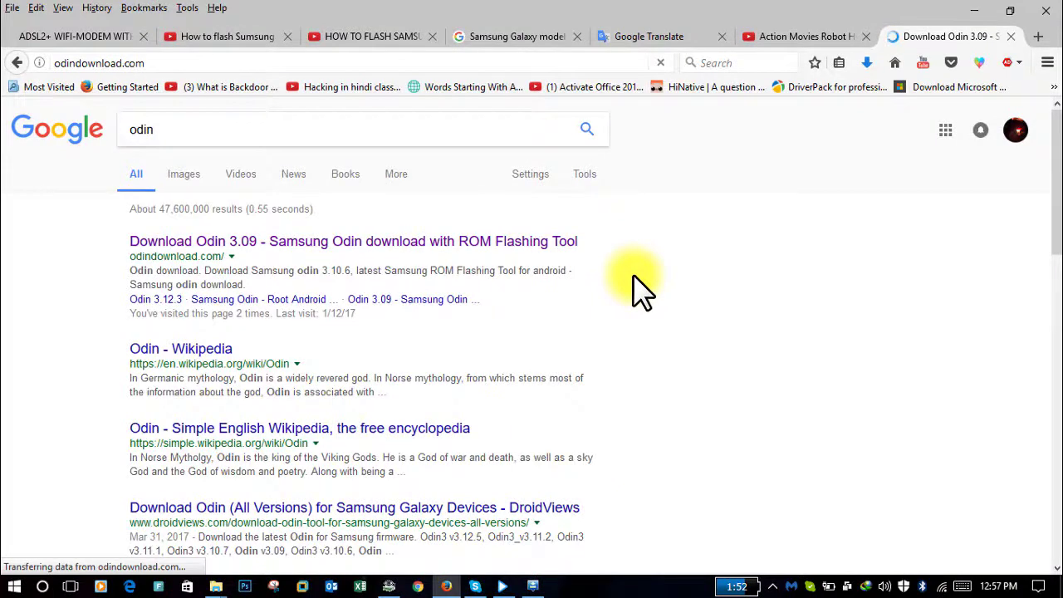
scroll(633, 274, "down", 2)
scroll(633, 274, "up", 2)
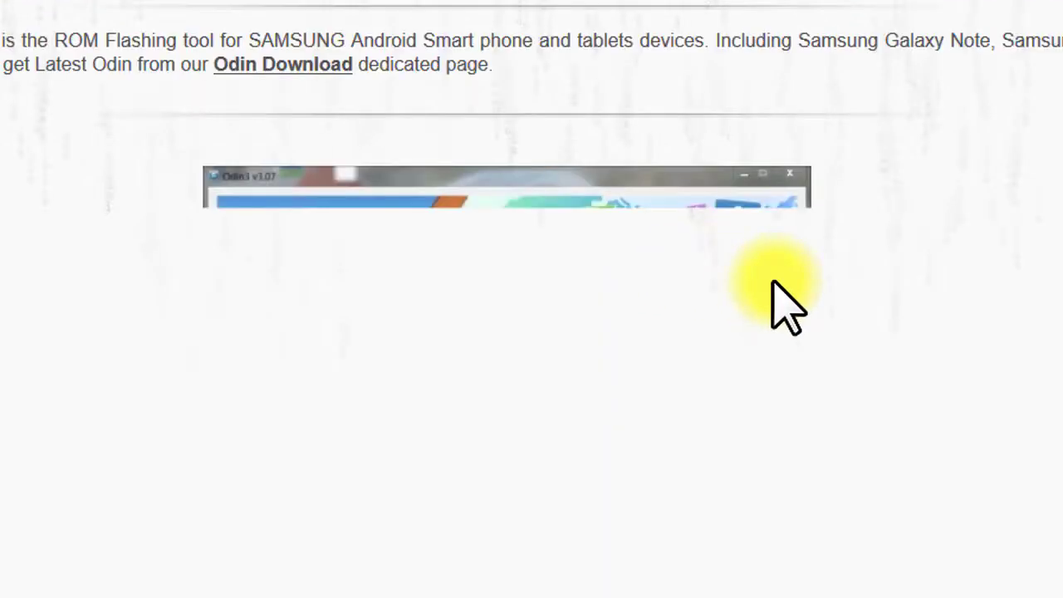
scroll(781, 304, "down", 5)
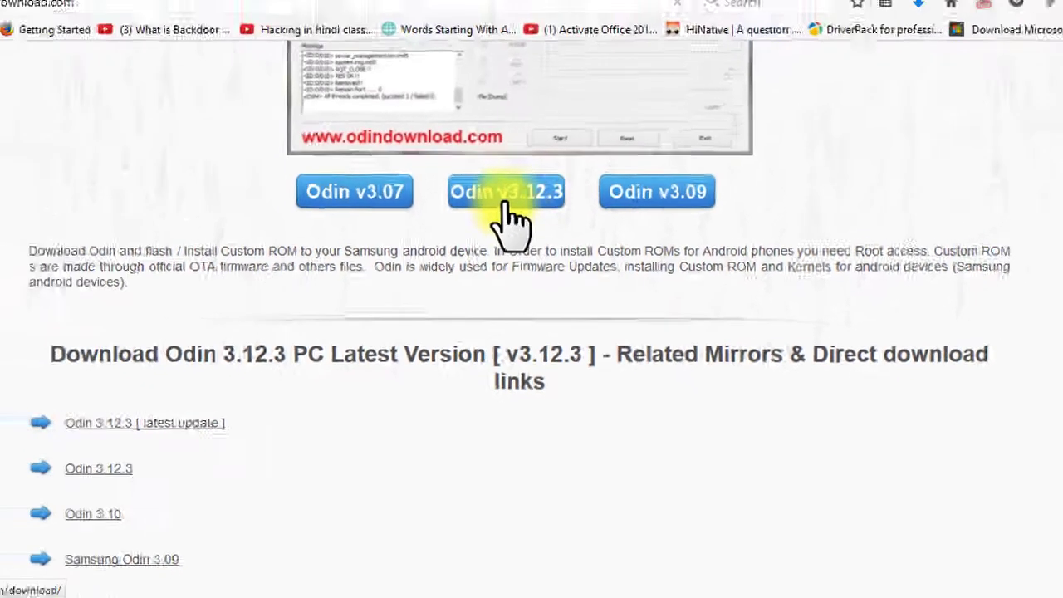
scroll(470, 291, "up", 1)
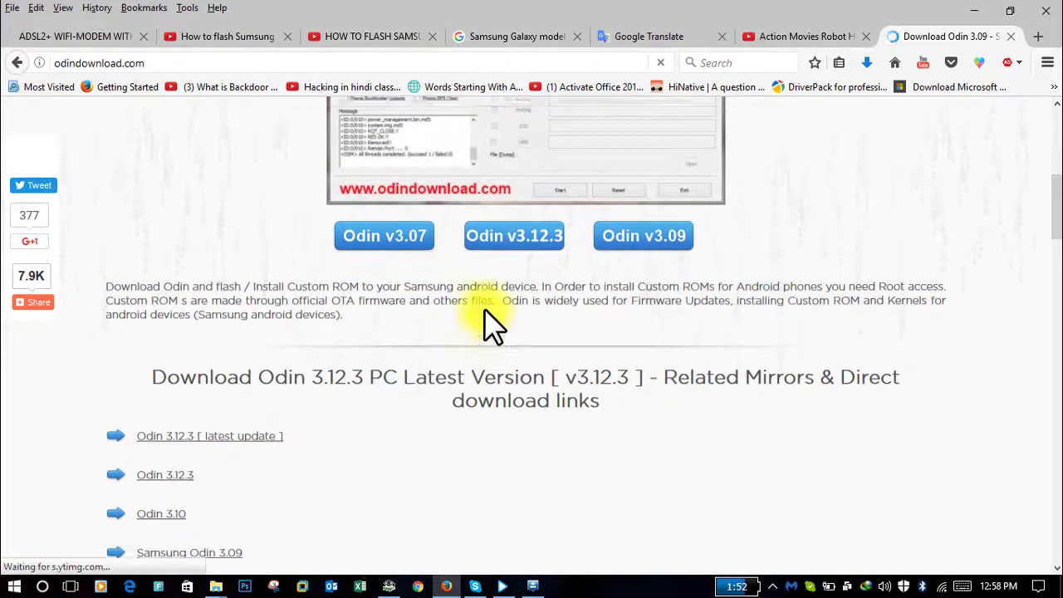
scroll(490, 324, "up", 3)
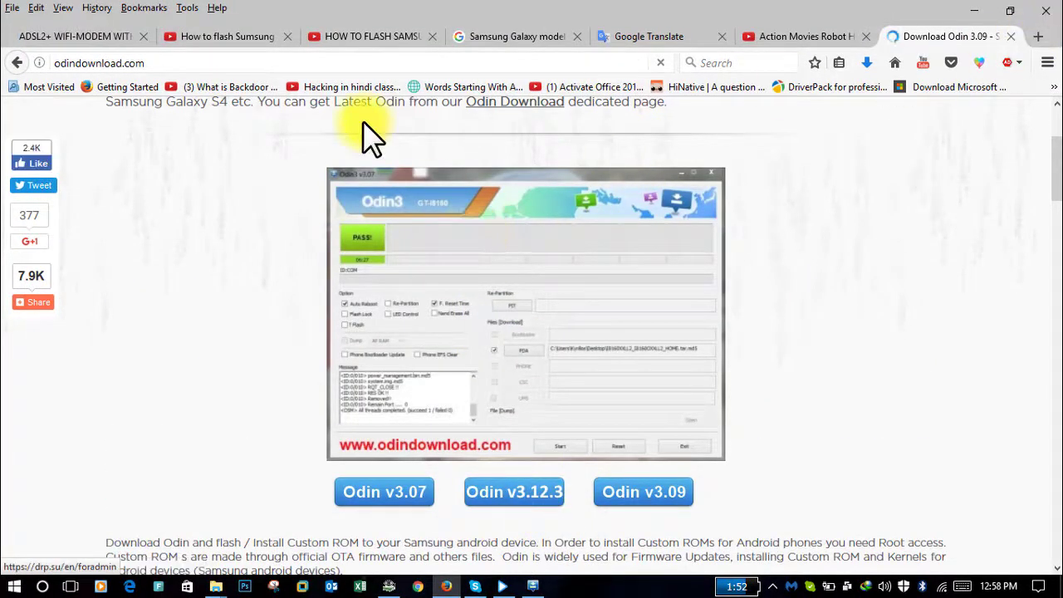
left_click(425, 63)
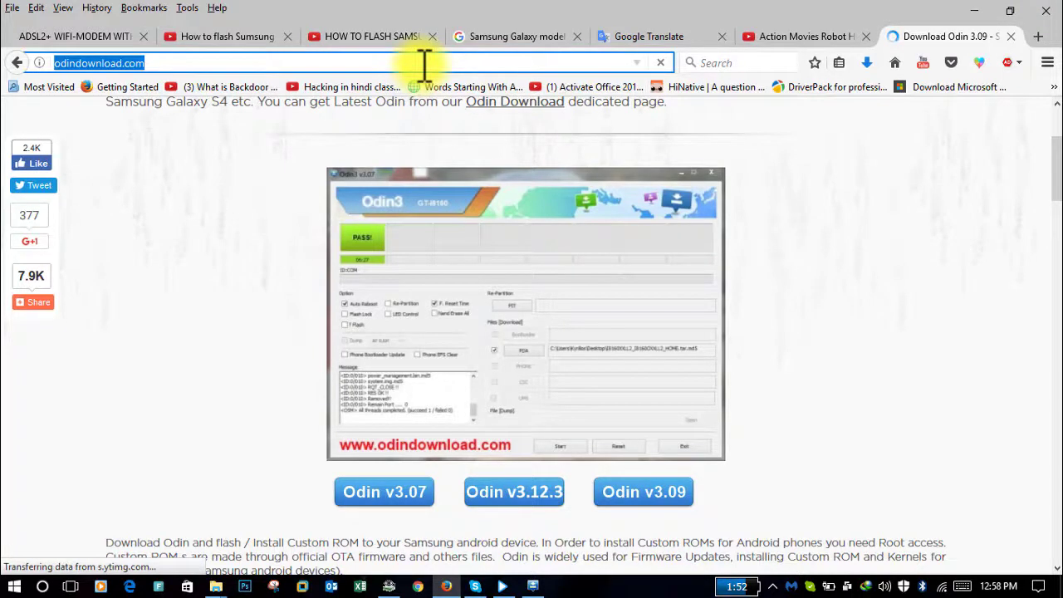
Open google.com.pk and search for "samsung galaxy model sm-j200f/ds firmware".
type("google.com.pk")
key("Return")
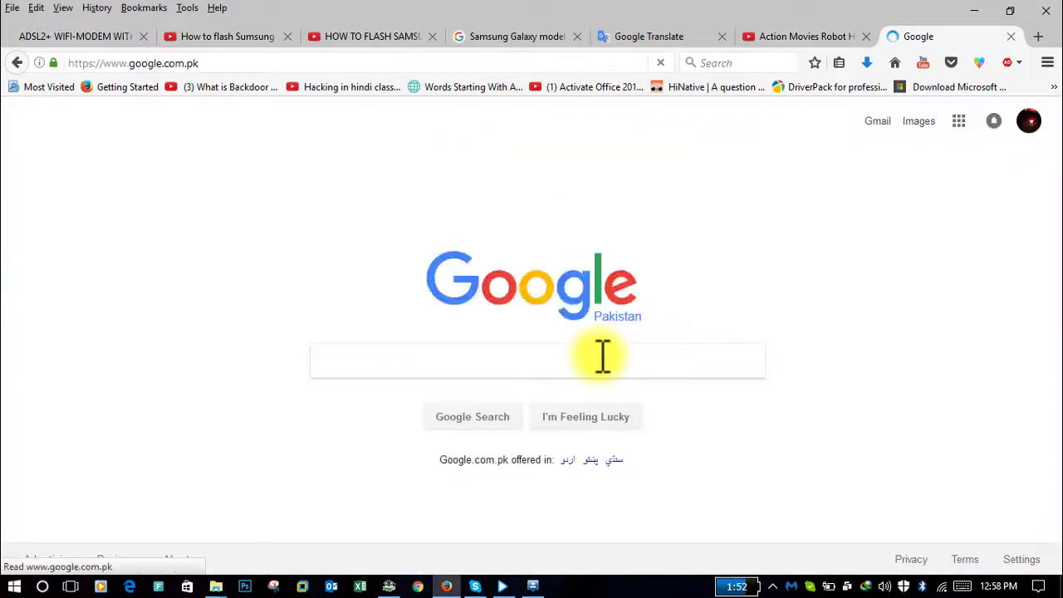
type("sa")
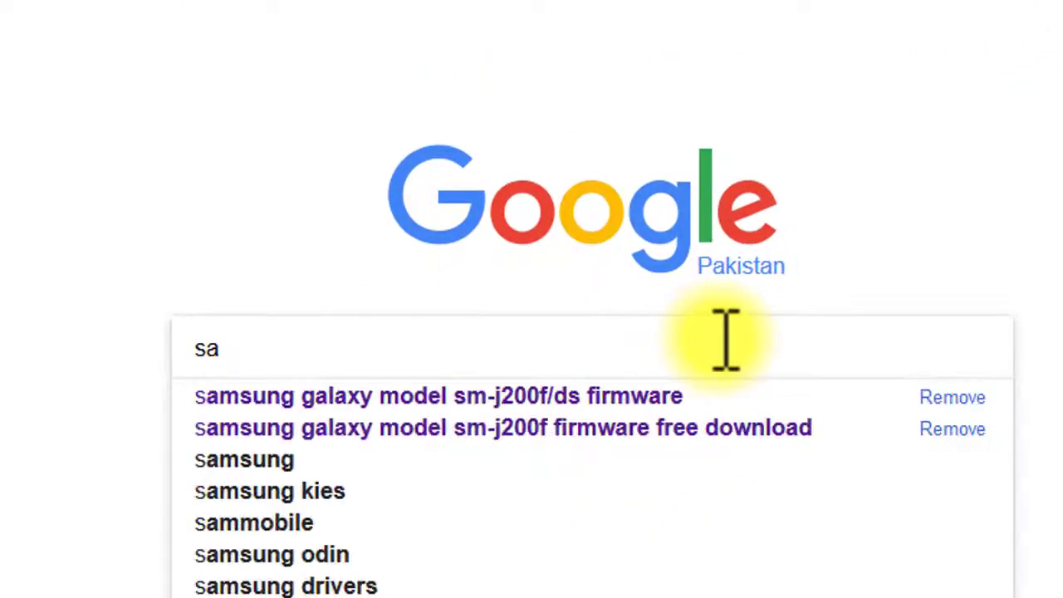
type("m")
left_click(704, 396)
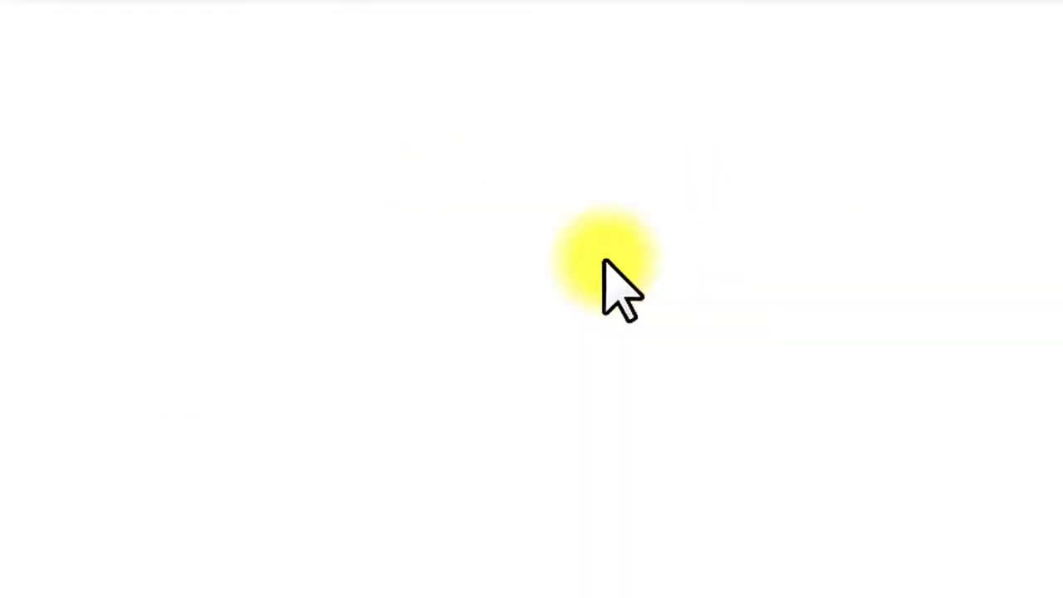
key("shift+Left")
key("shift+Left")
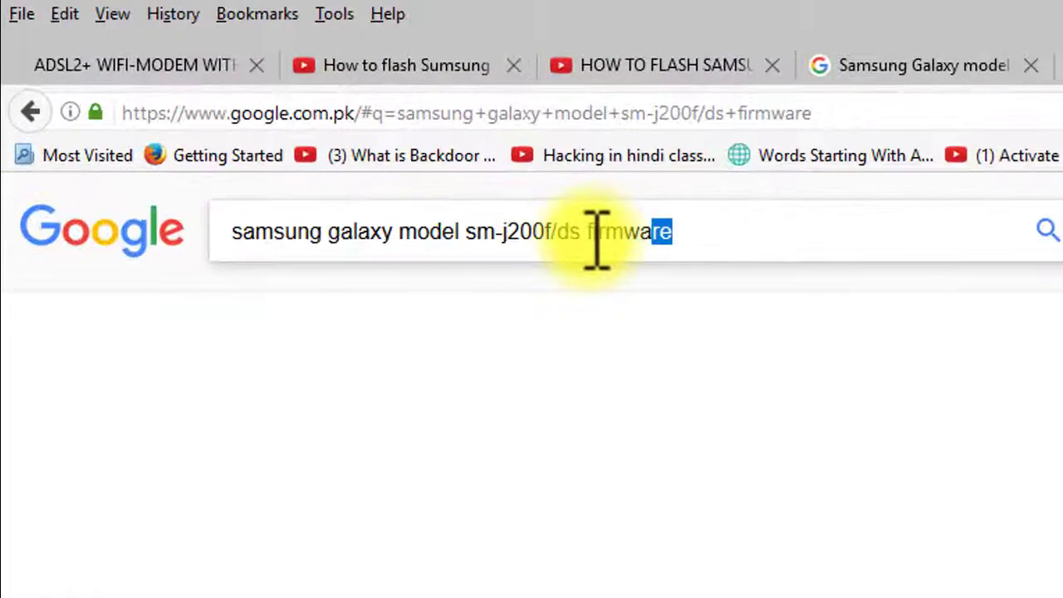
key("Return")
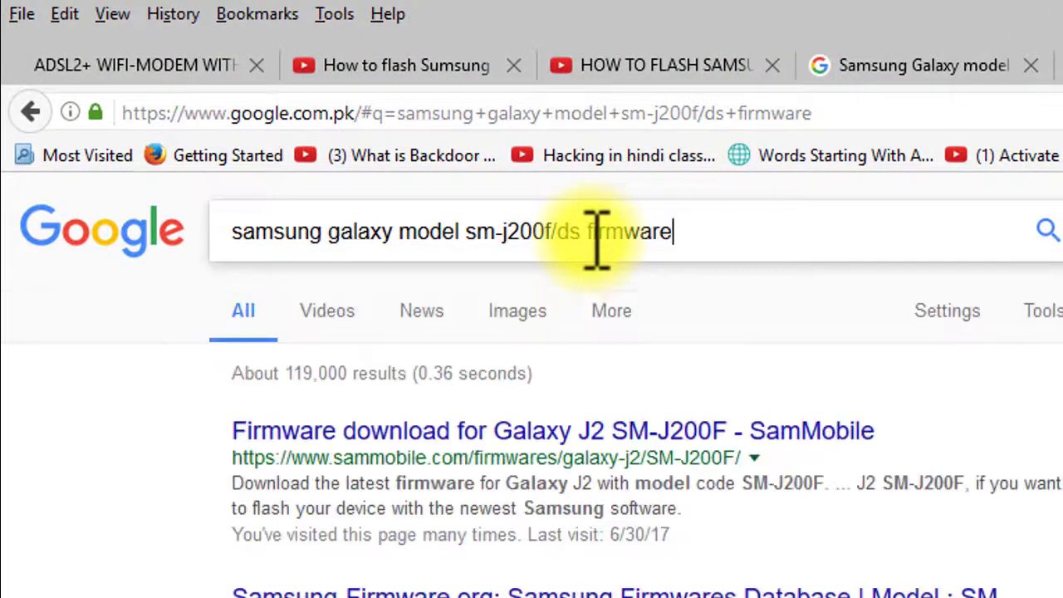
Replace "firmware" in the query and search for "samsung galaxy model sm-j200f/ds use drivers".
left_click_drag(671, 237, 598, 237)
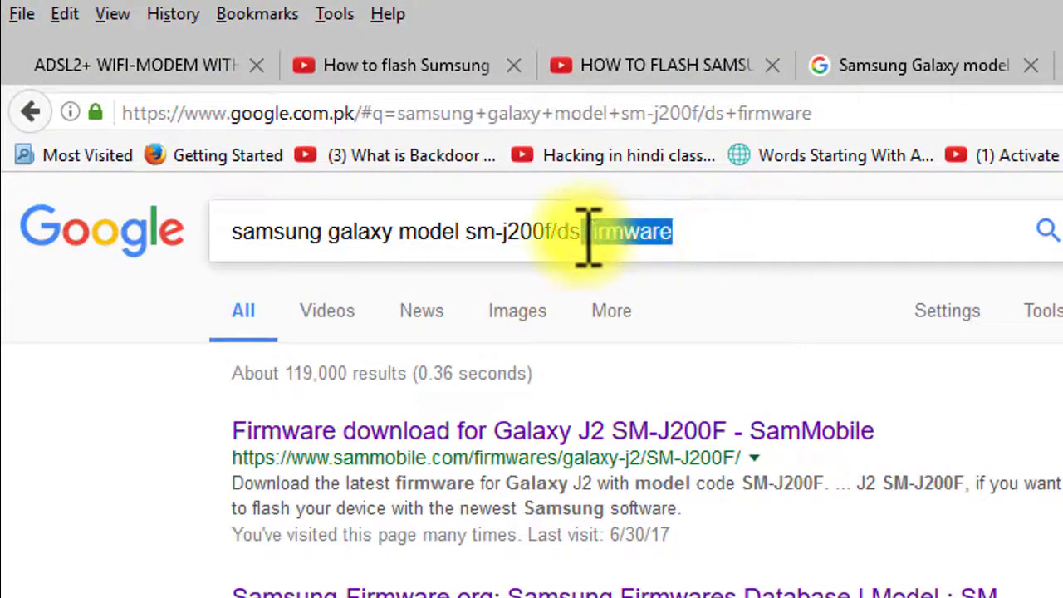
type("use ")
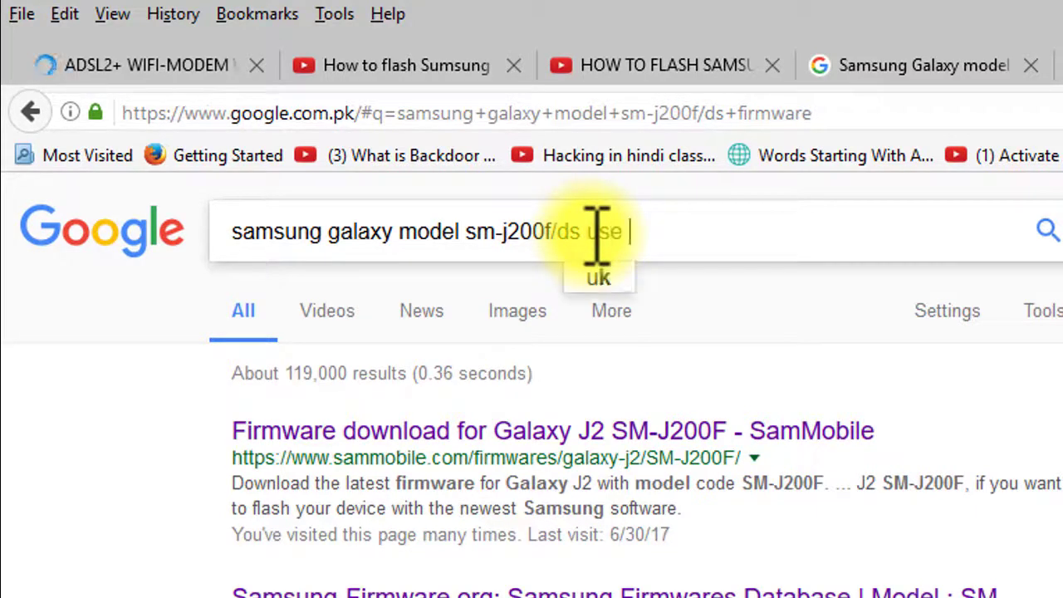
type("drivers")
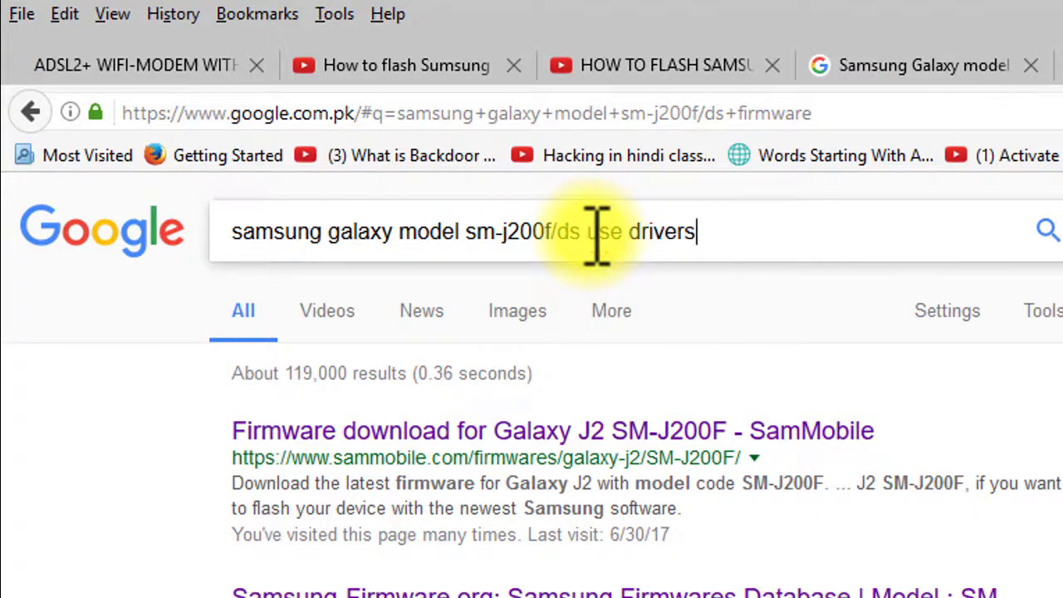
key("Return")
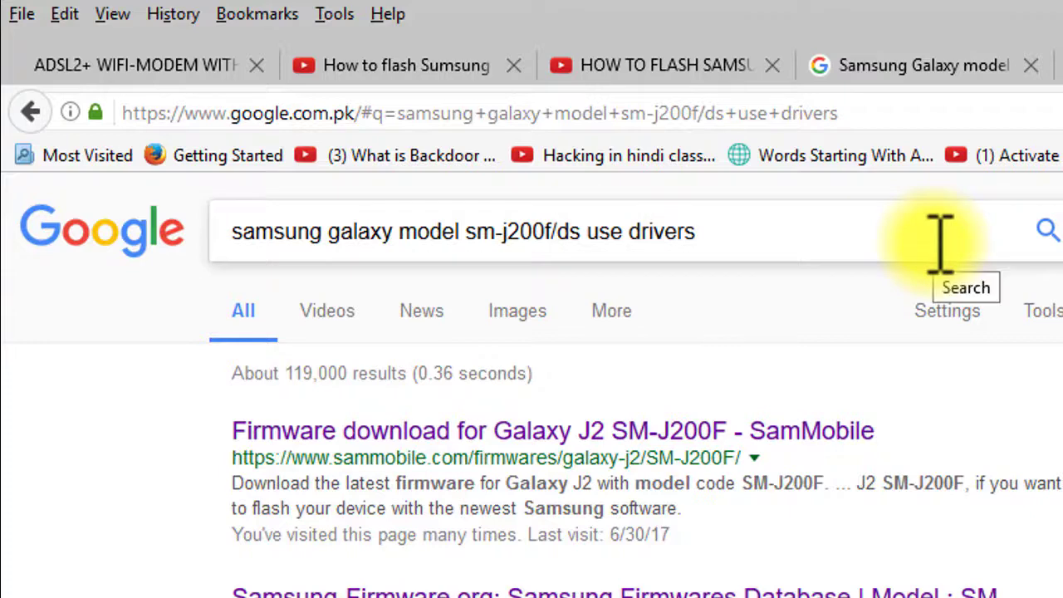
Correct the search query to "samsung galaxy model sm-j200f/ds usb driver" and run the search.
left_click(629, 241)
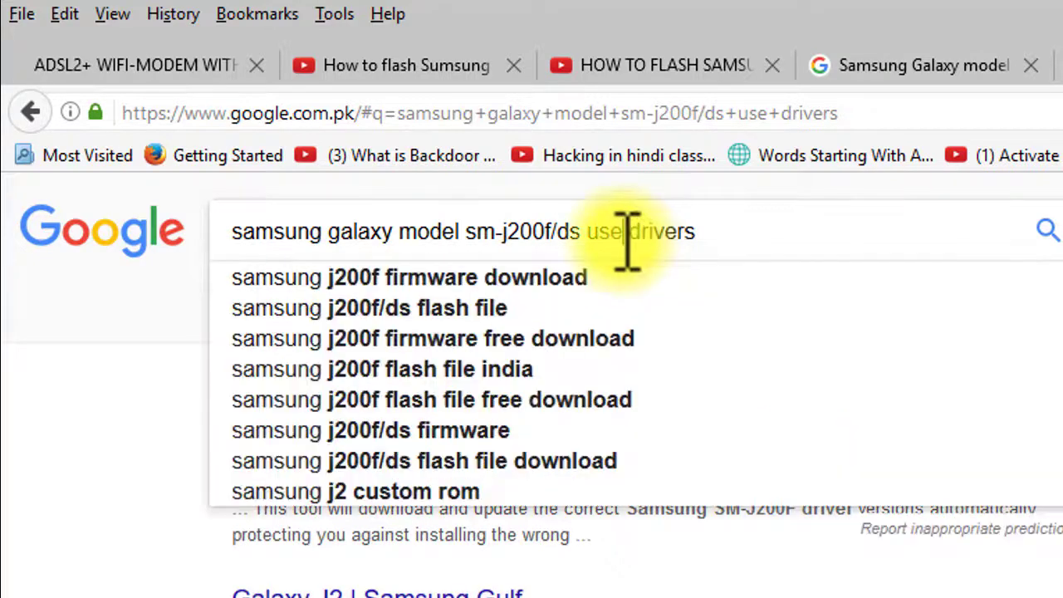
type("d")
key("Return")
key("End")
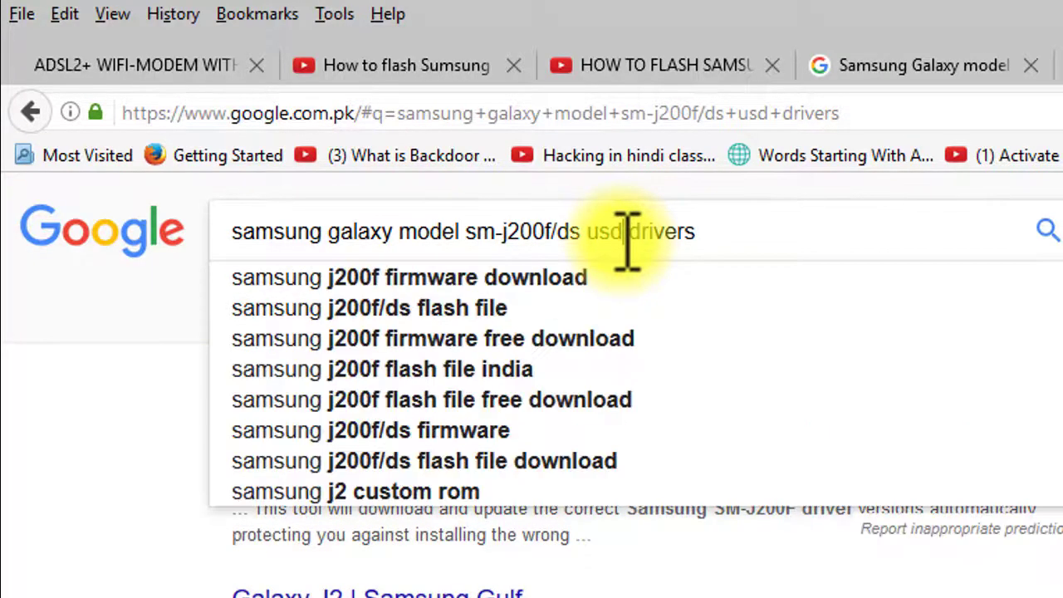
key("BackSpace")
type("b")
key("Return")
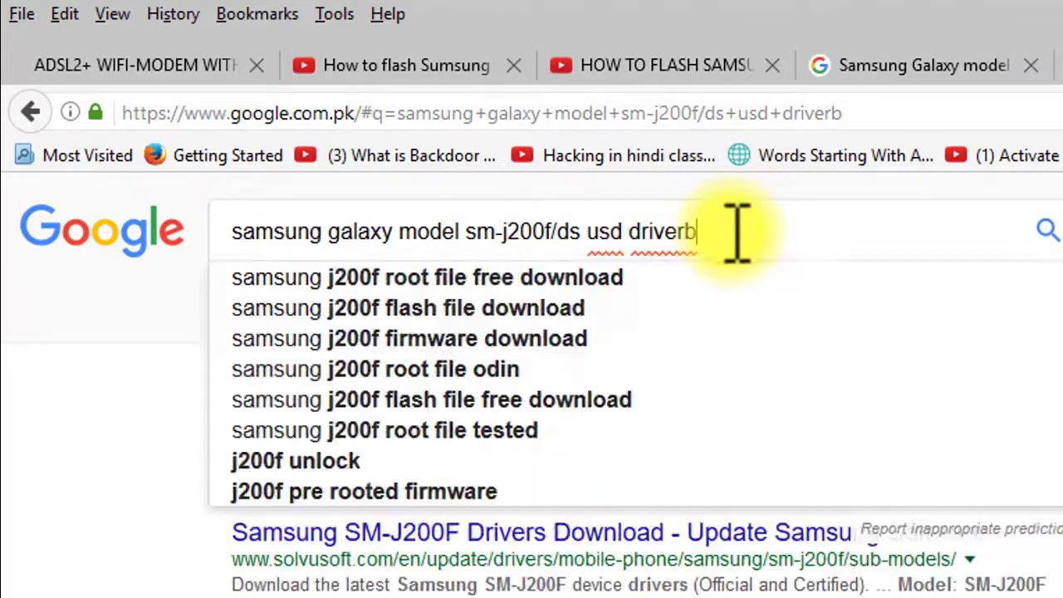
key("BackSpace")
left_click(624, 235)
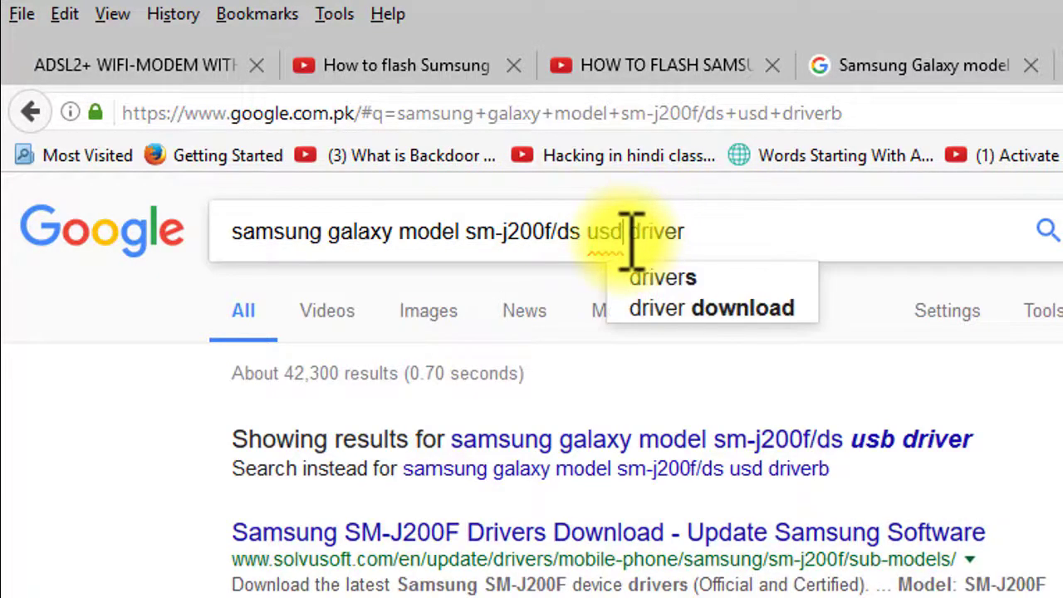
key("BackSpace")
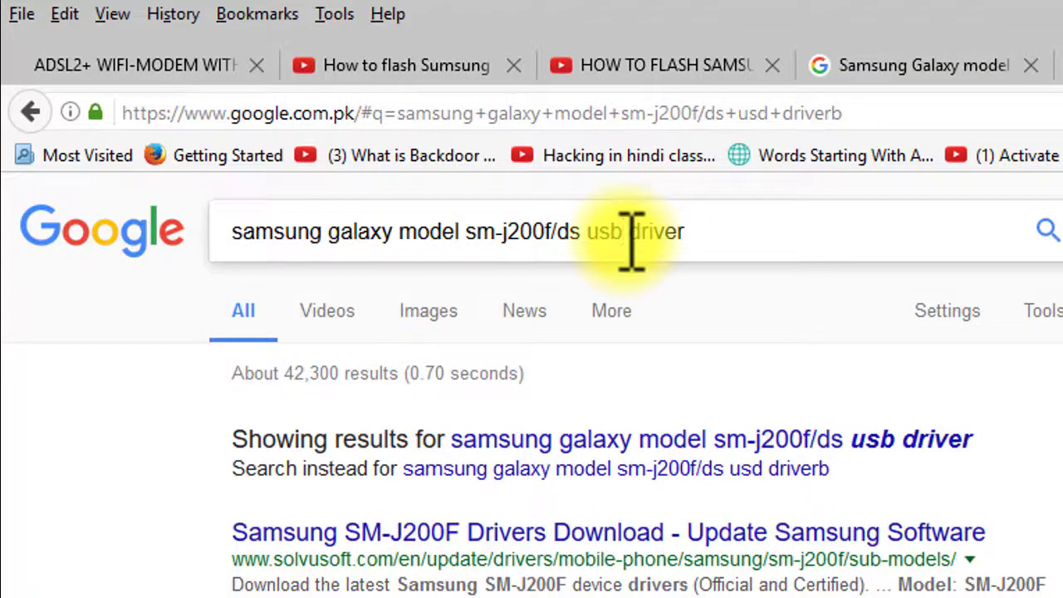
type("b")
key("Return")
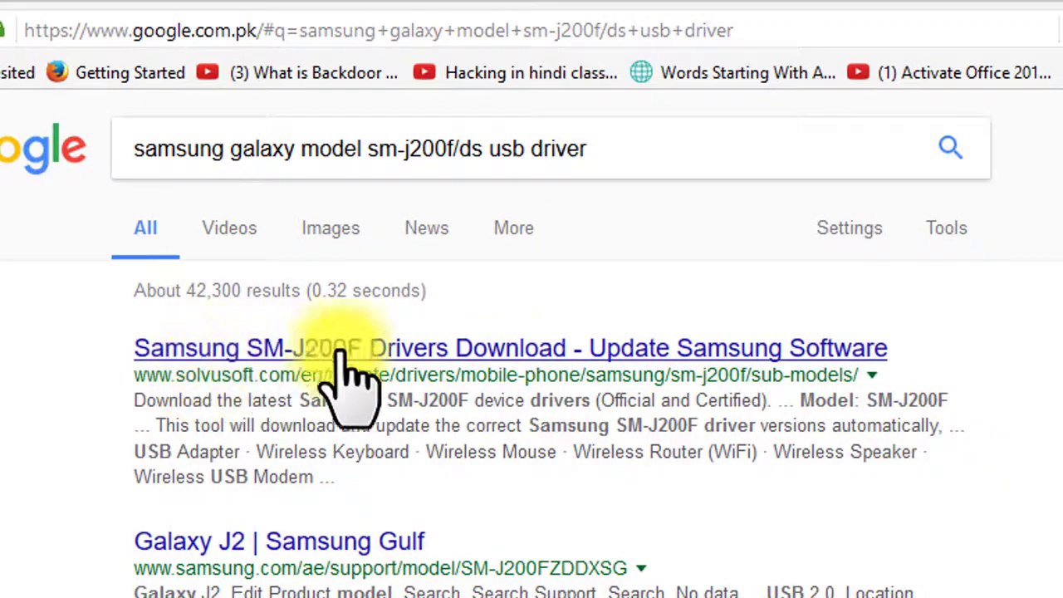
Open the solvusoft.com Samsung SM-J200F Drivers Download result in a new tab, examine its download option, and close the tab.
right_click(870, 353)
left_click(889, 362)
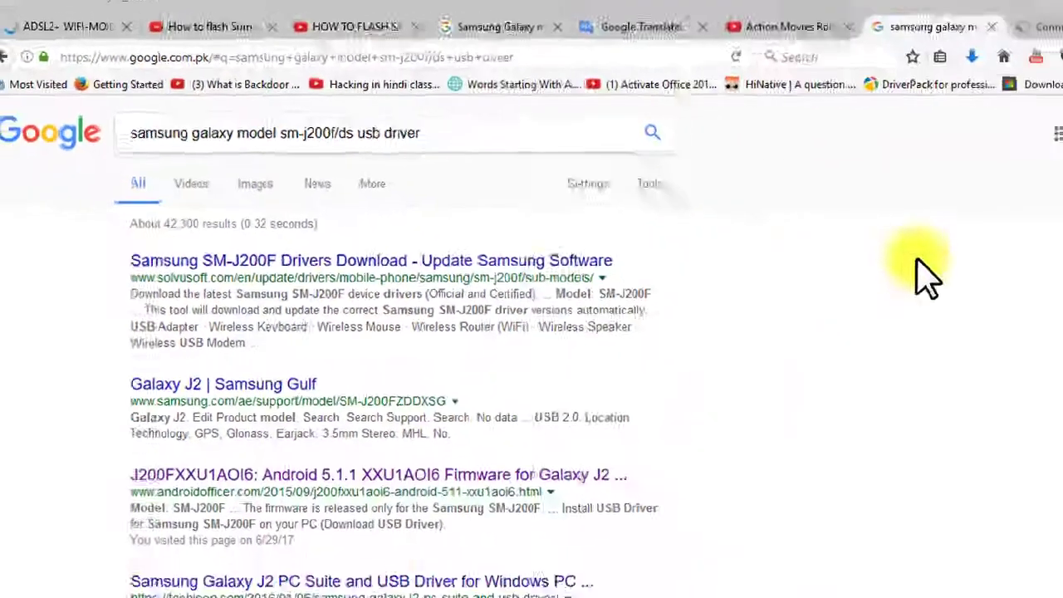
left_click(932, 38)
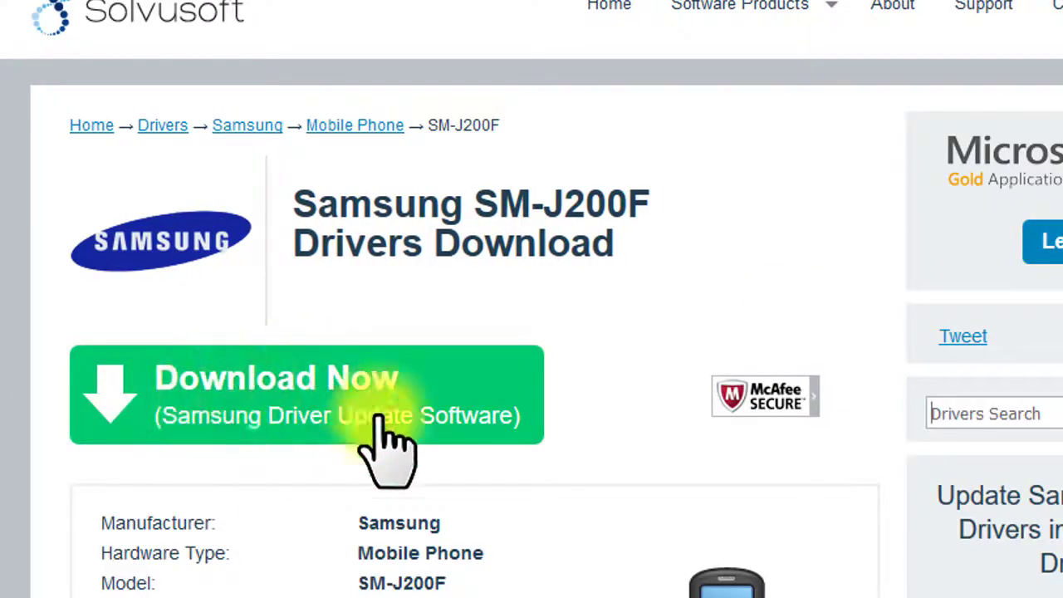
left_click(386, 432)
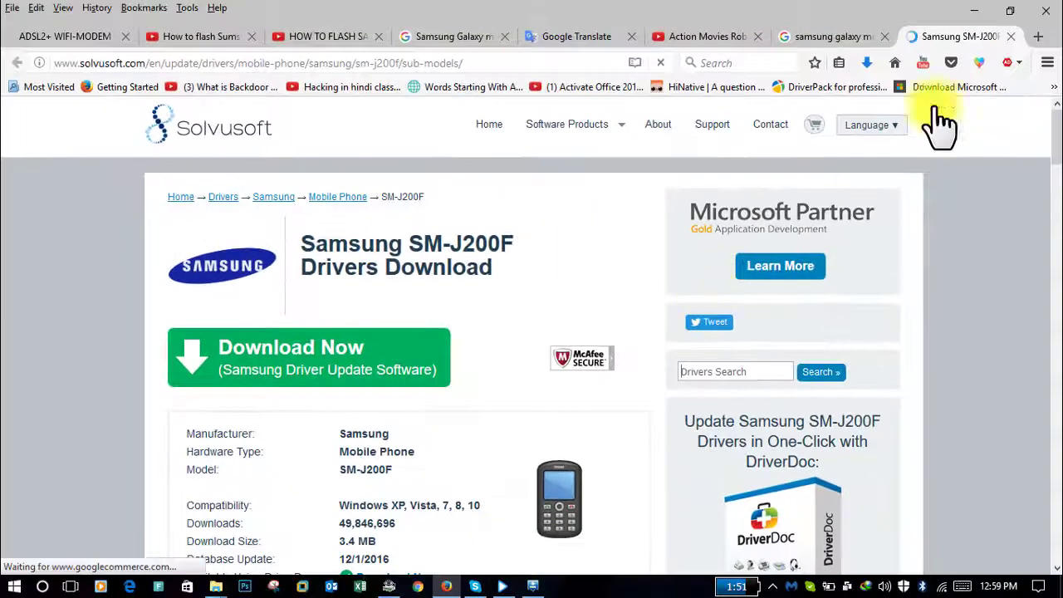
left_click(984, 36)
Minimize the browser and move the Odin3 window aside to uncover the tutorial images on the desktop.
left_click(976, 11)
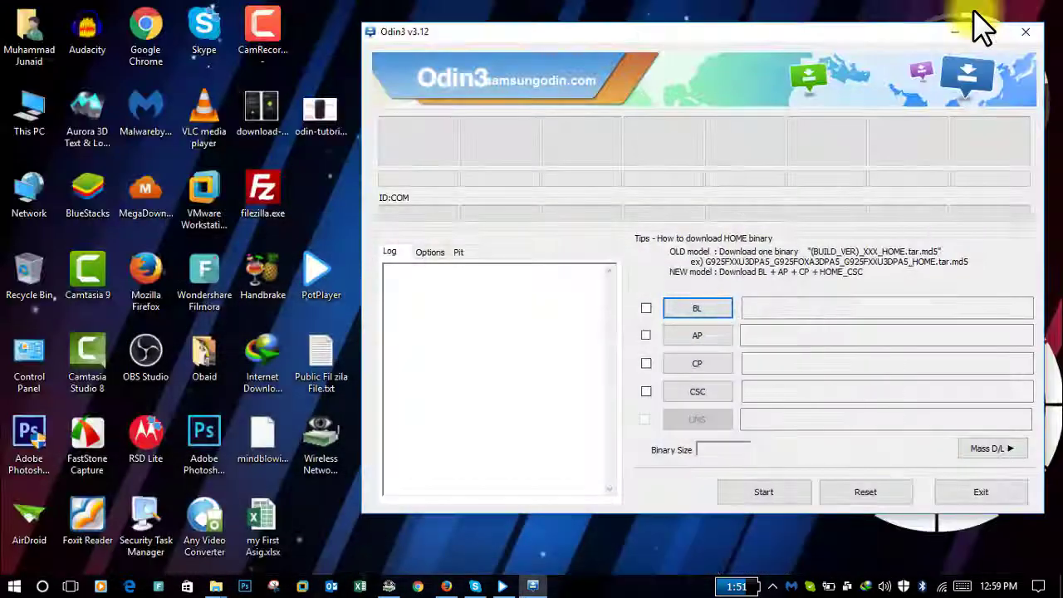
left_click_drag(788, 35, 725, 66)
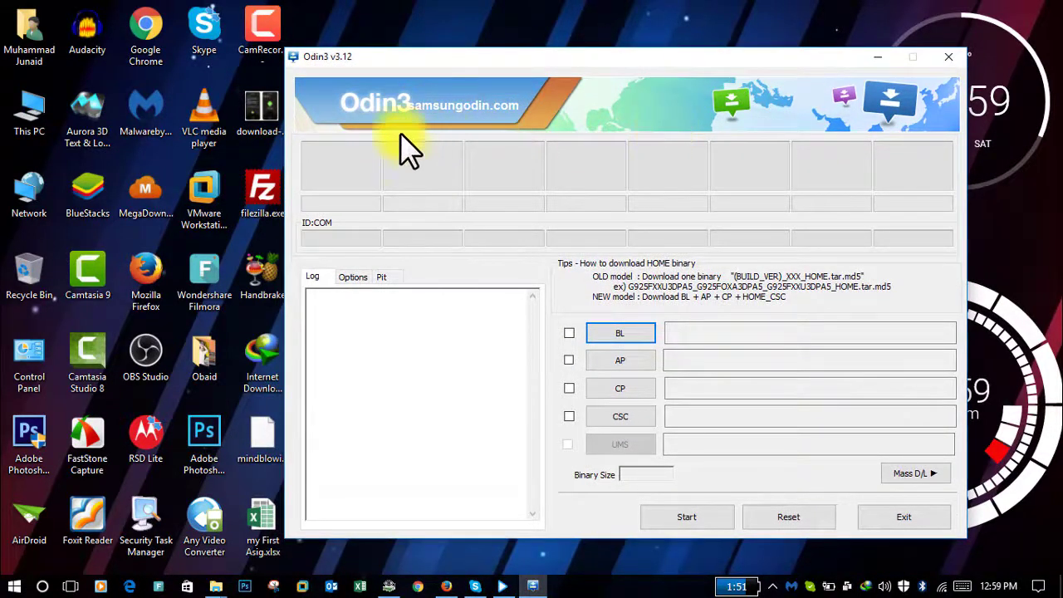
left_click_drag(427, 60, 469, 58)
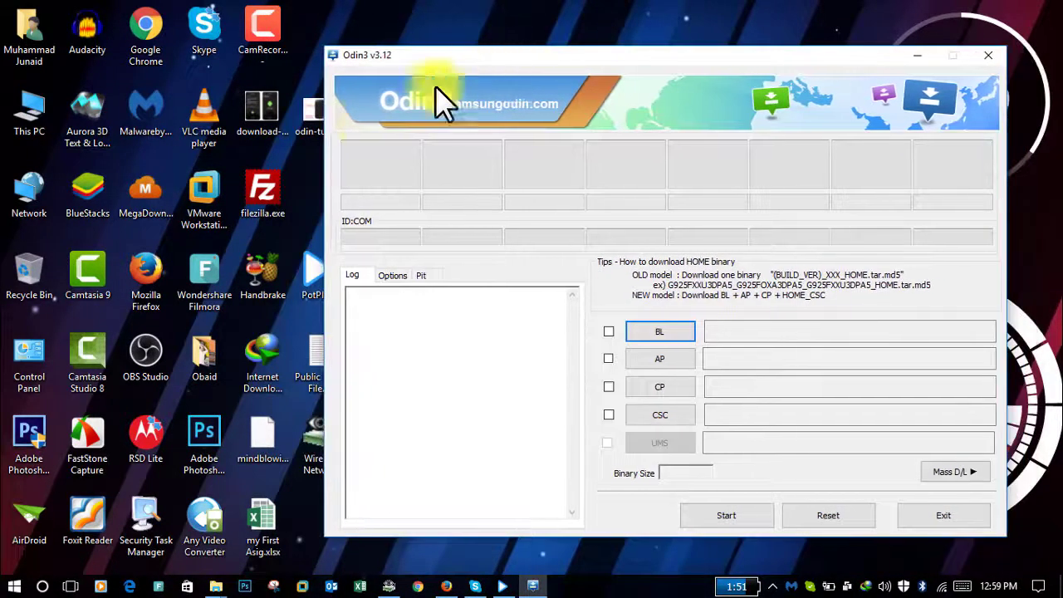
left_click(312, 133)
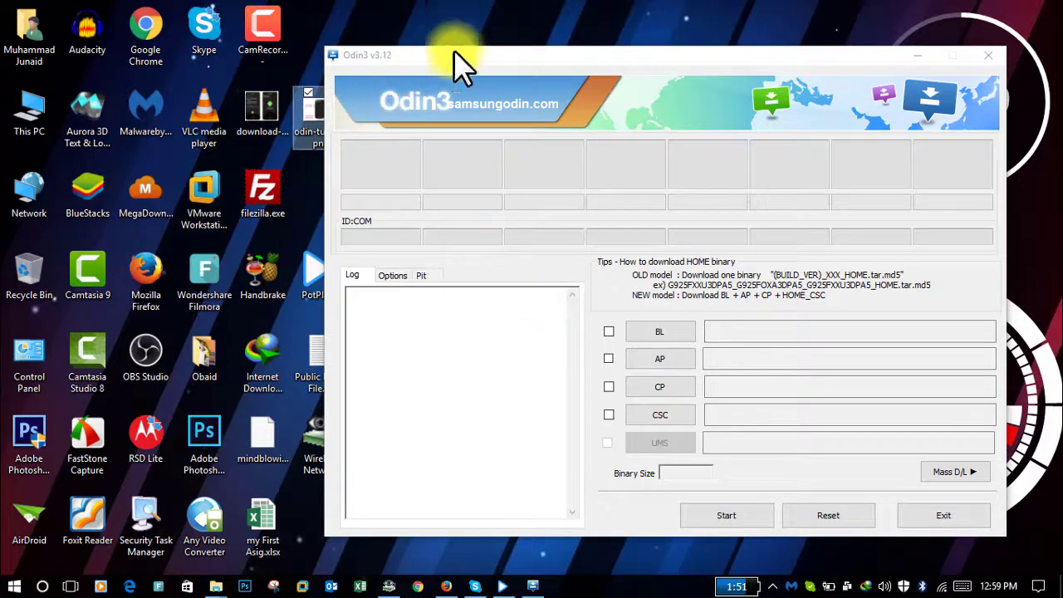
left_click_drag(466, 57, 517, 51)
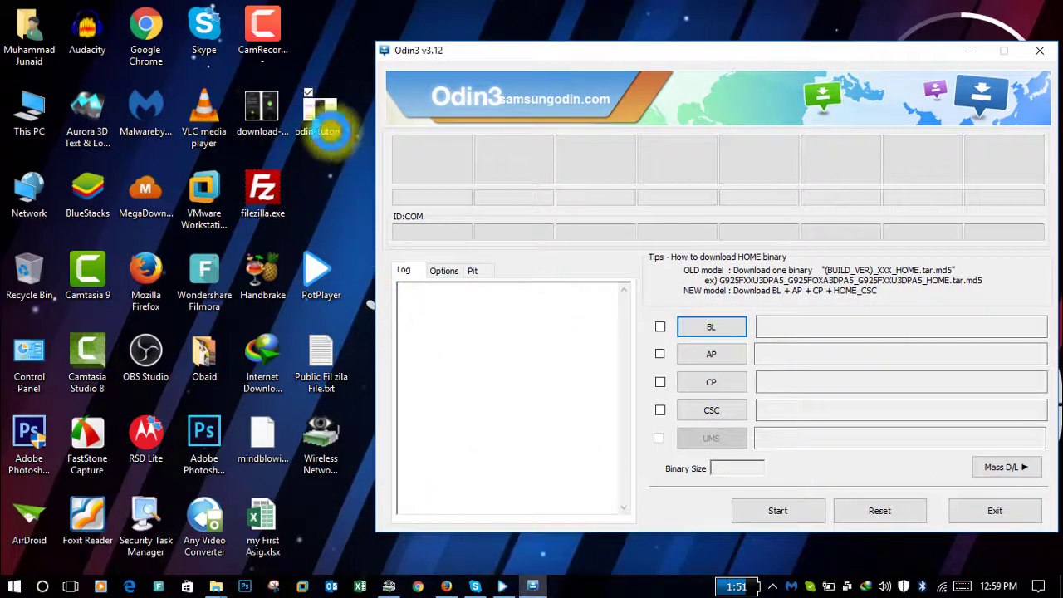
View the odin-tutorial image and the download-mode-galaxy-s21.jpg image from the desktop.
double_click(328, 124)
scroll(576, 443, "up", 2)
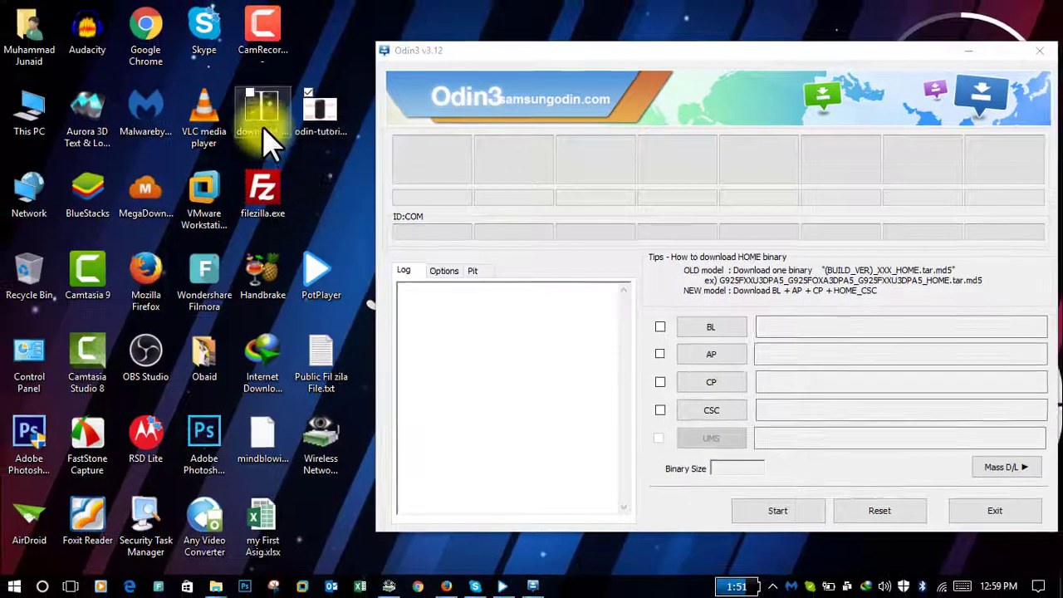
double_click(265, 120)
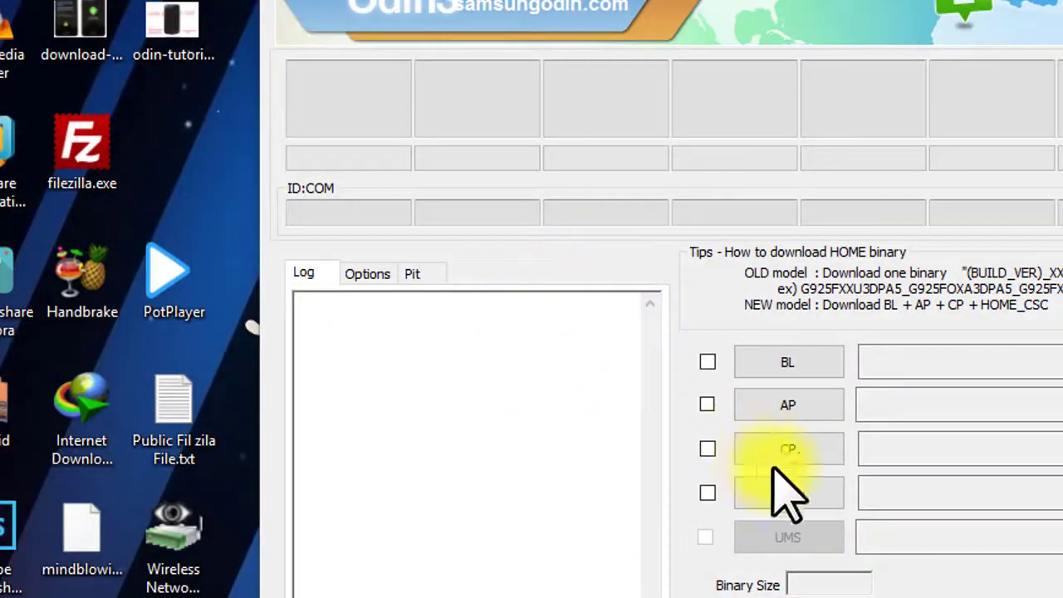
Load J200FXXU3AQE1_J200FOJV3AQE1_J200FXXU3AQE1_HOME.tar.md5 from the Samsung J2 firmware folder on the Desktop as Odin's AP file.
left_click(709, 407)
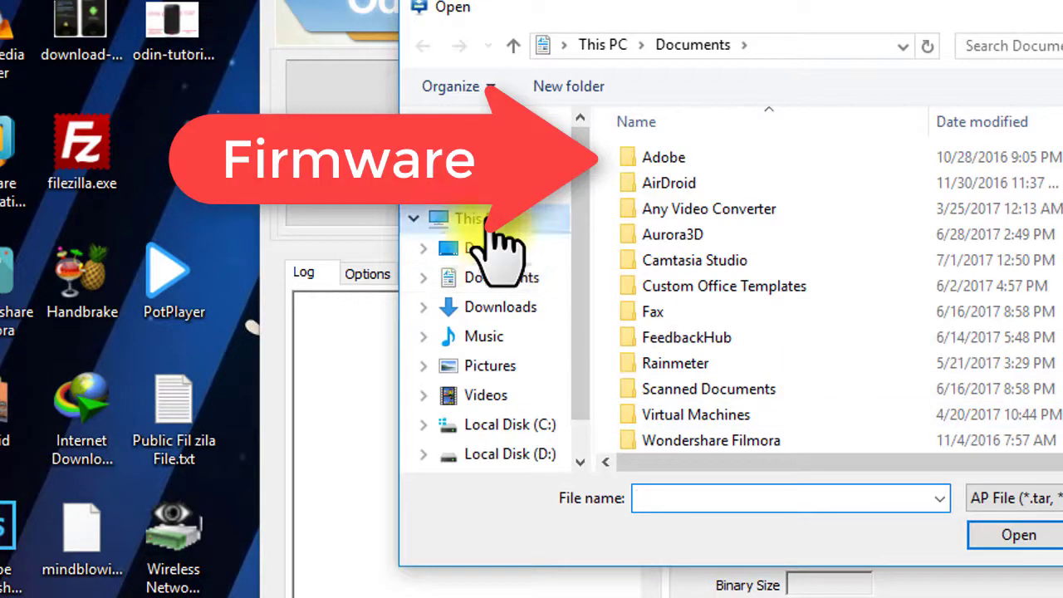
left_click(489, 249)
double_click(810, 245)
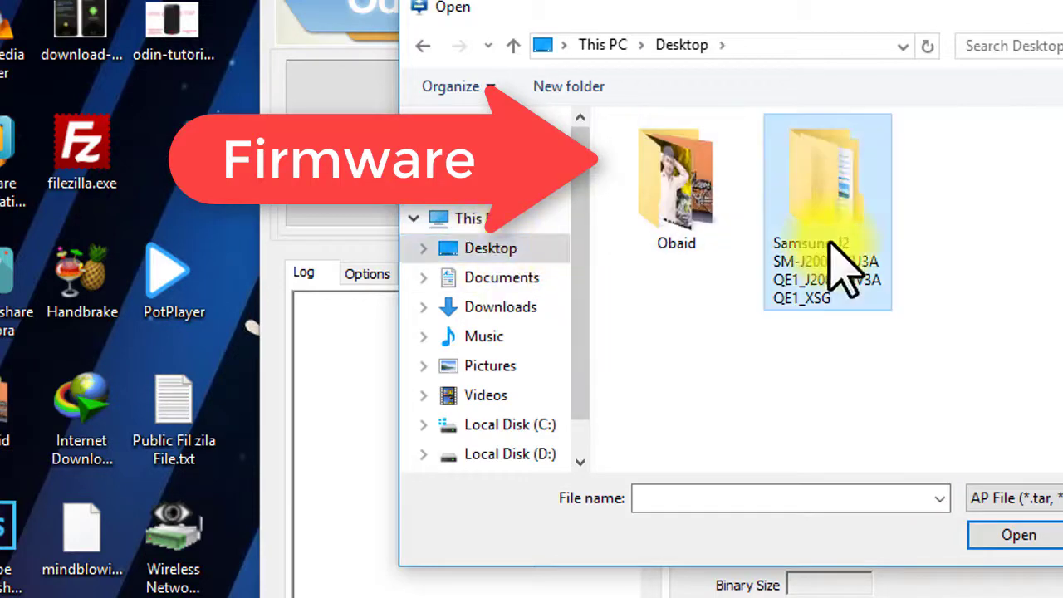
double_click(694, 158)
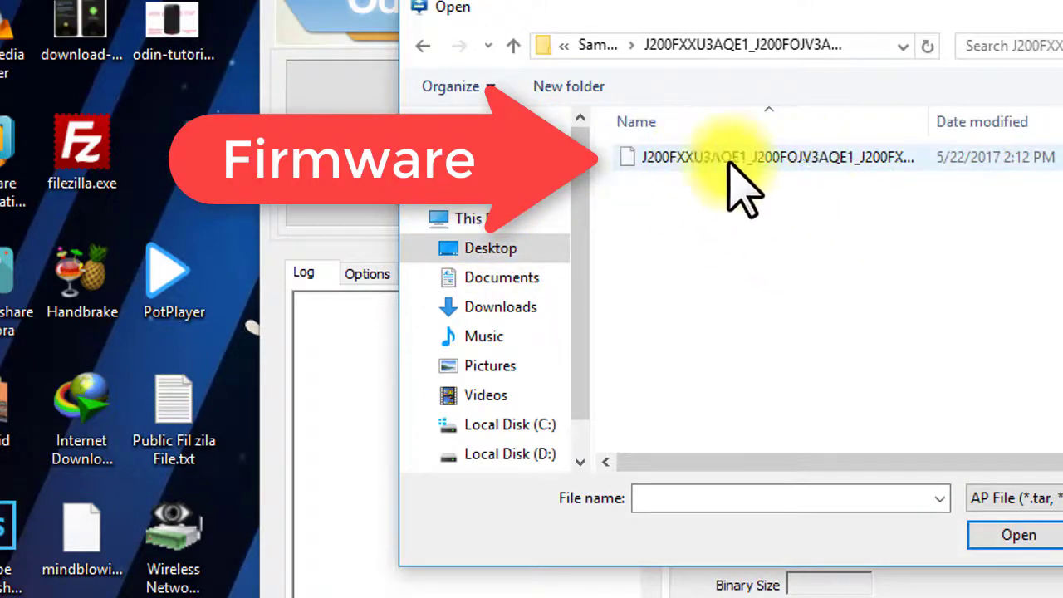
double_click(793, 157)
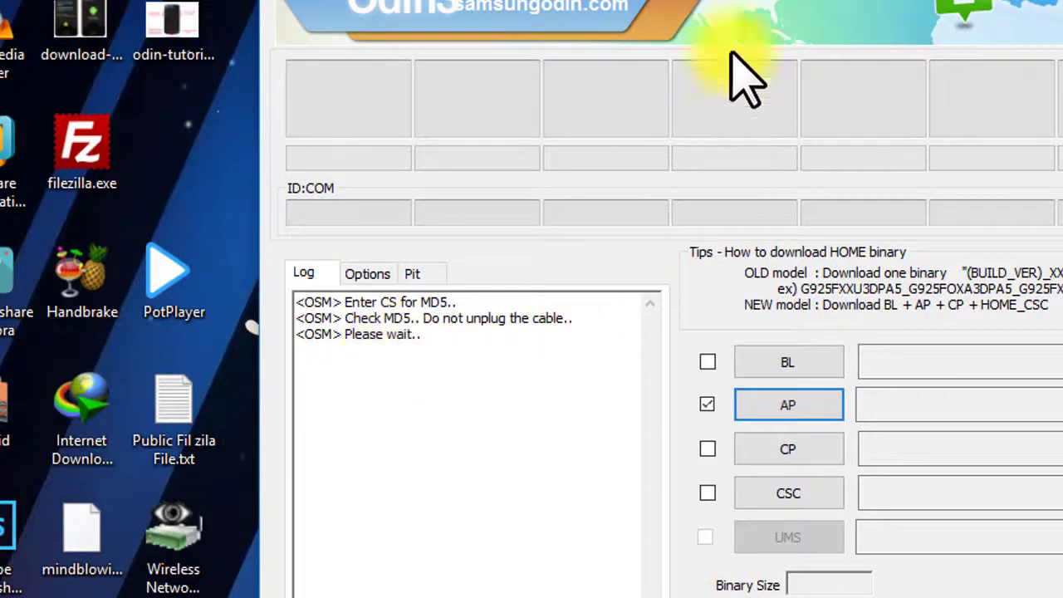
Reposition the Odin3 window on the desktop and check the phone's connection under ID:COM.
left_click_drag(252, 327, 256, 328)
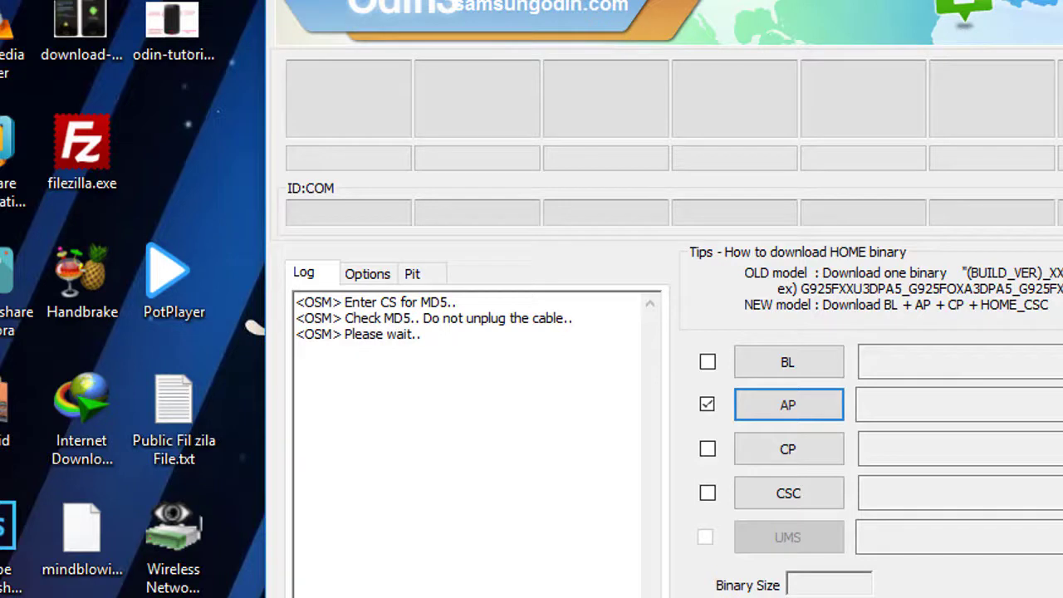
left_click(254, 327)
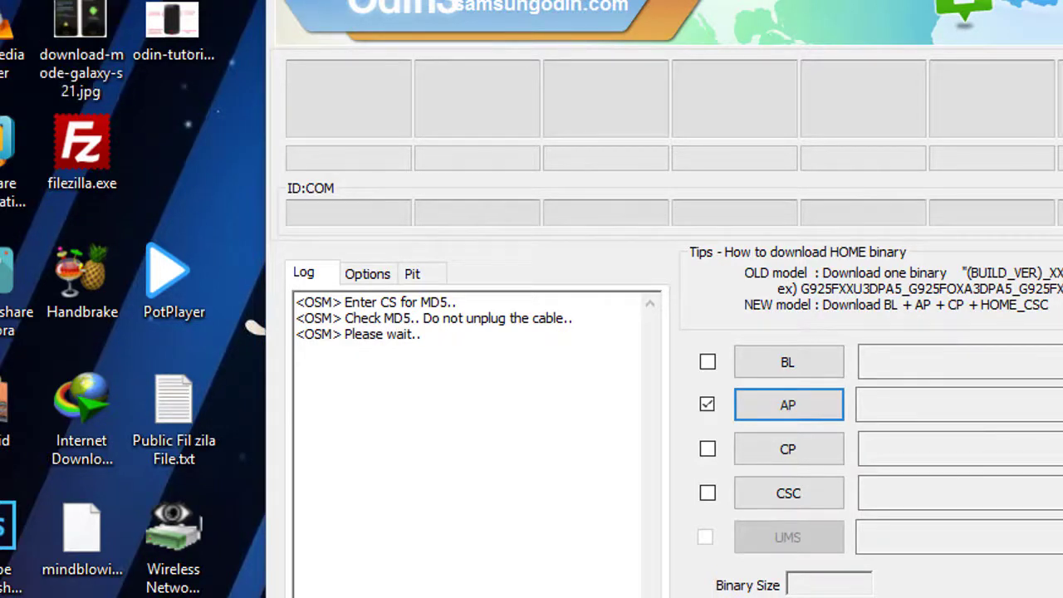
left_click_drag(254, 327, 70, 321)
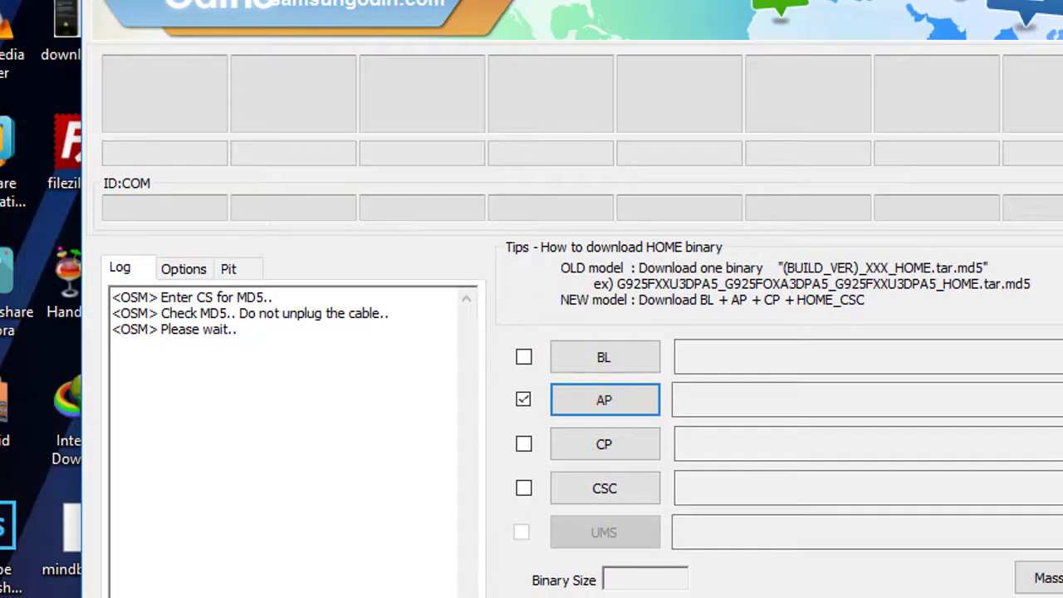
left_click_drag(500, 17, 463, 18)
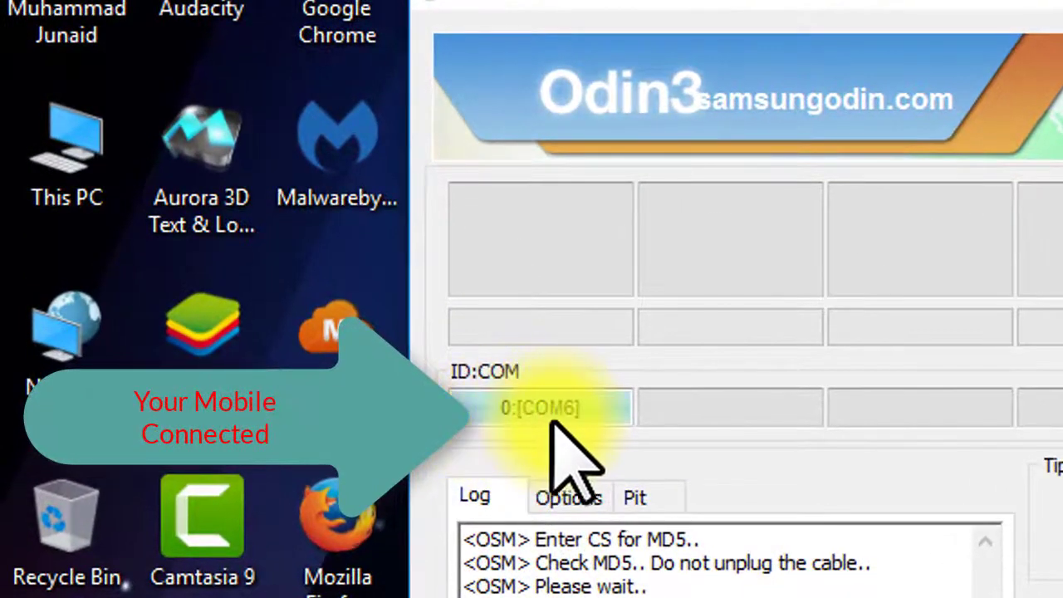
left_click_drag(937, 21, 1035, 13)
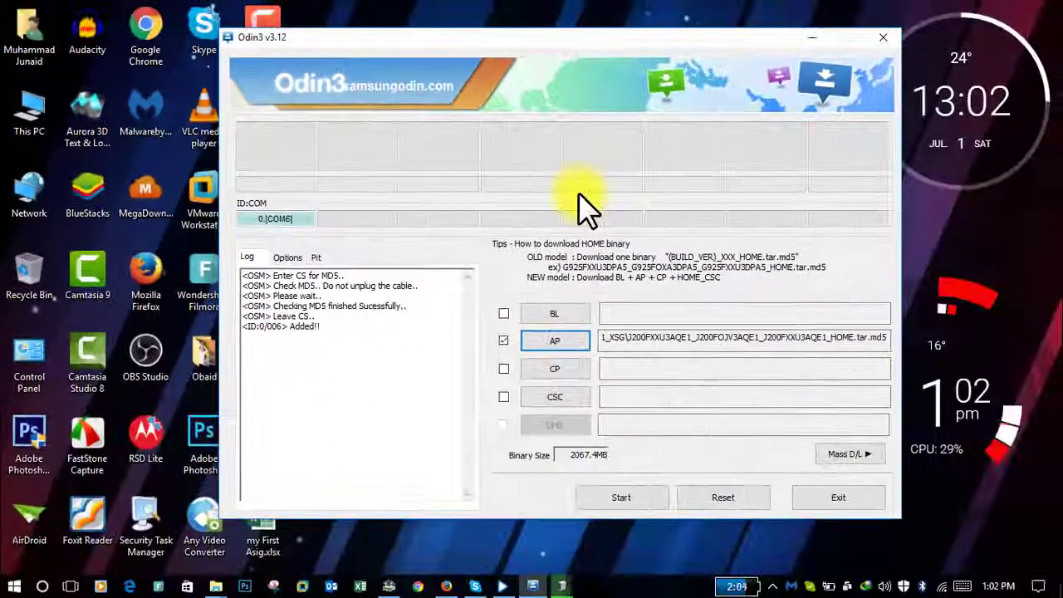
left_click(851, 565)
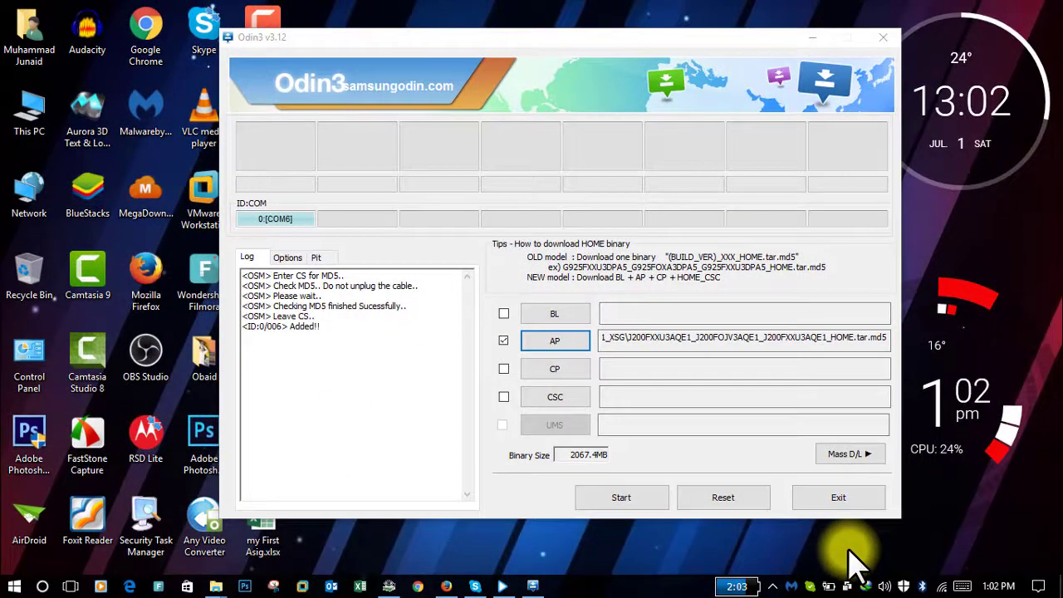
Check the phone's connection entry in the Odin log and start flashing the loaded AP firmware to the phone.
key("alt+Tab")
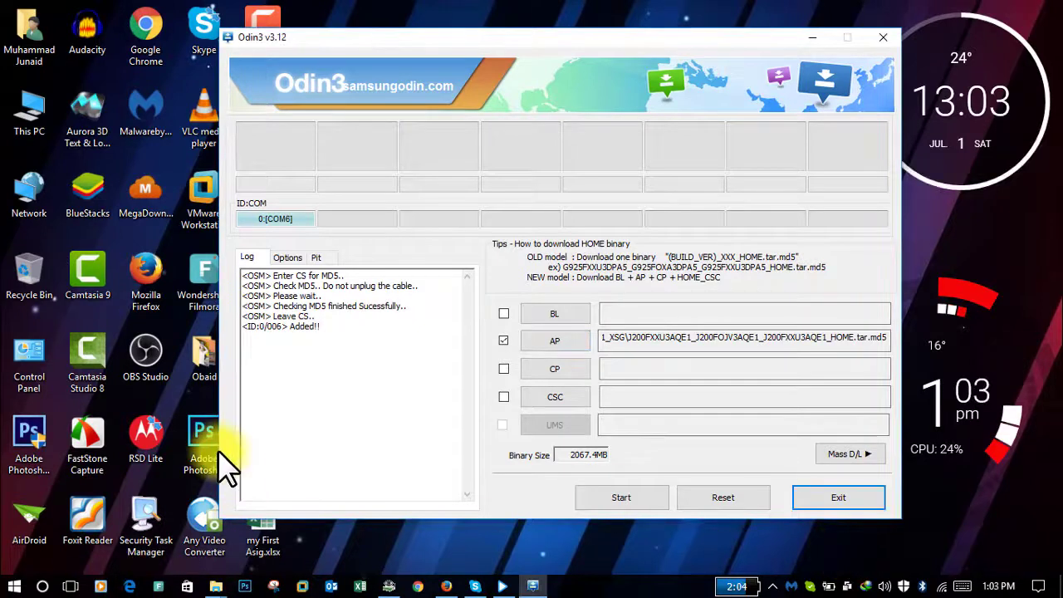
left_click_drag(320, 326, 237, 328)
left_click(370, 378)
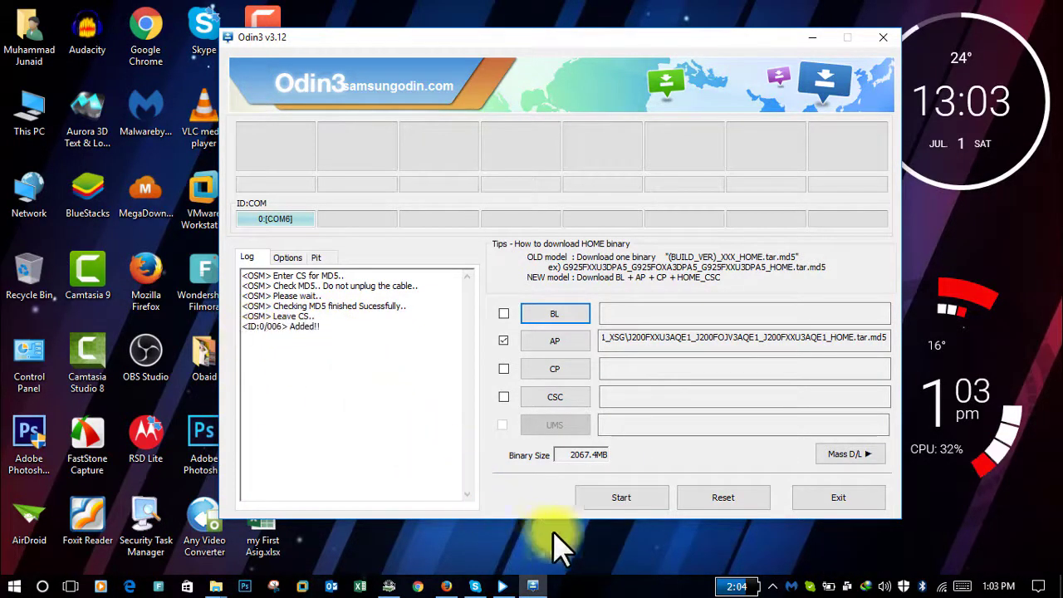
left_click(638, 508)
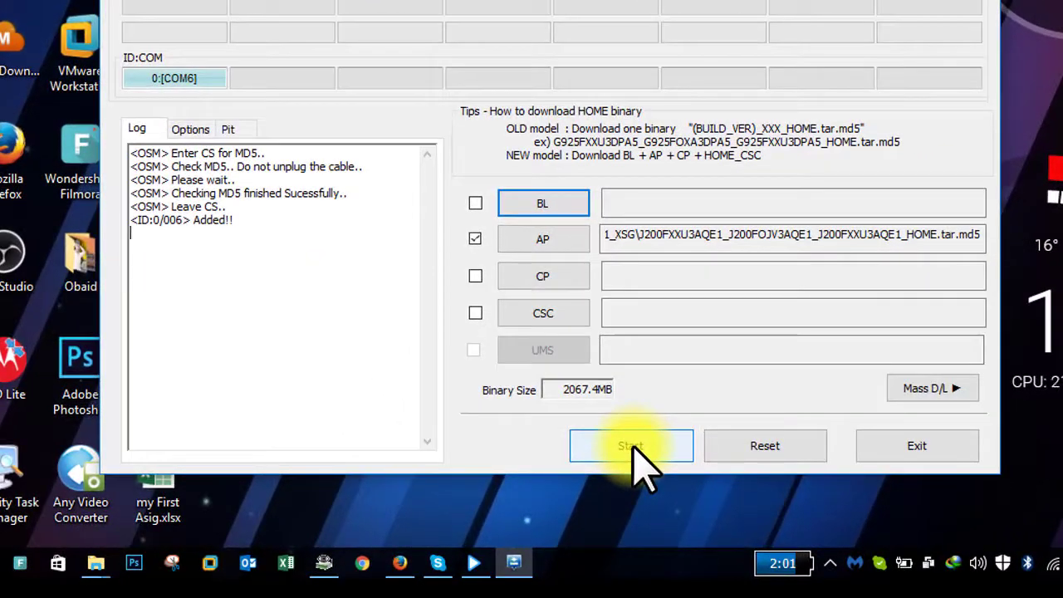
left_click(633, 446)
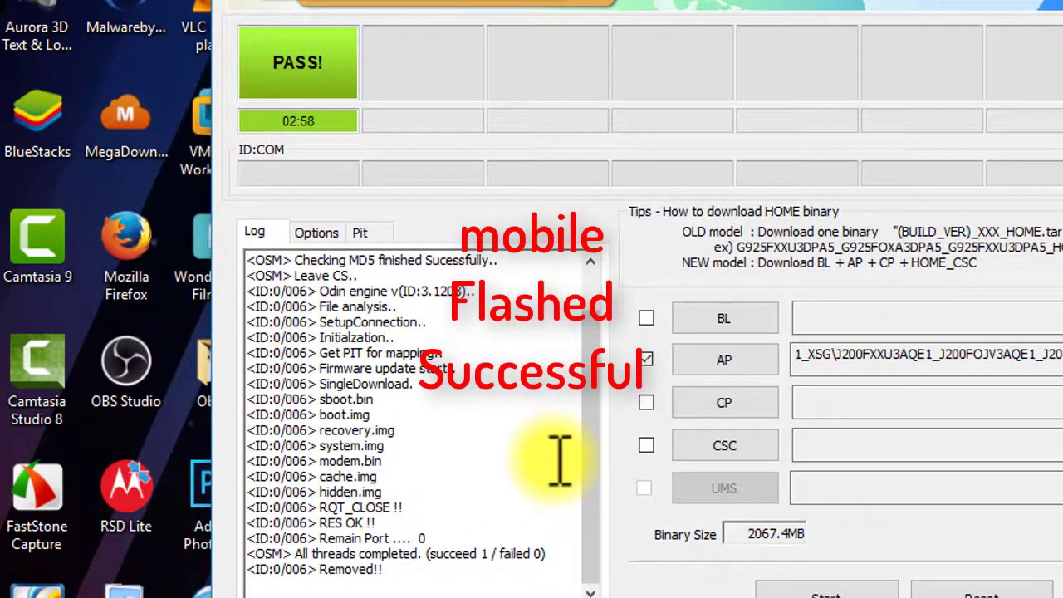
Review the flashing log in Odin3 and minimize its window.
scroll(559, 457, "up", 2)
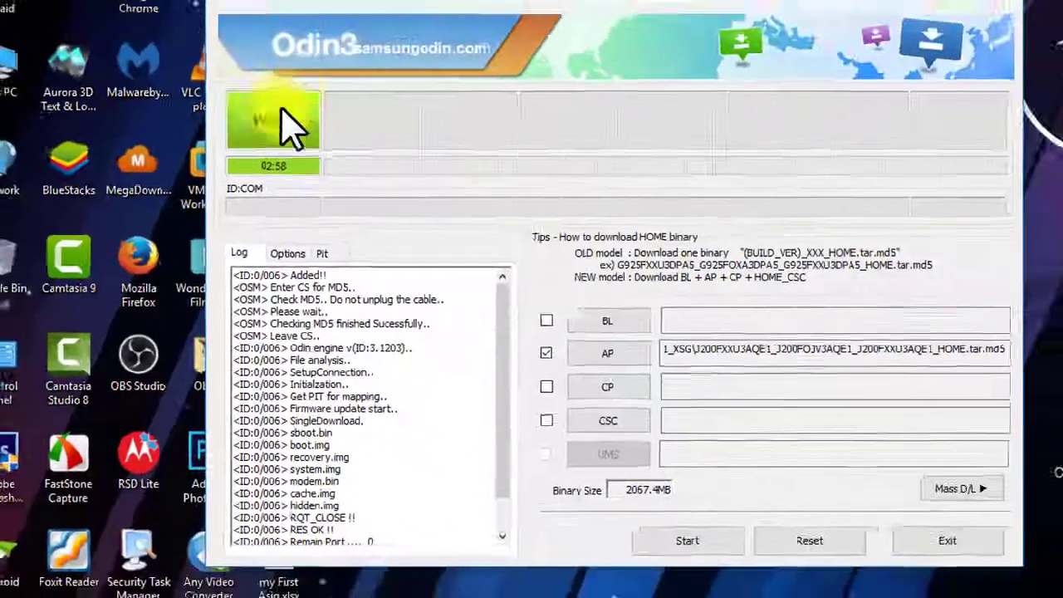
scroll(372, 506, "down", 1)
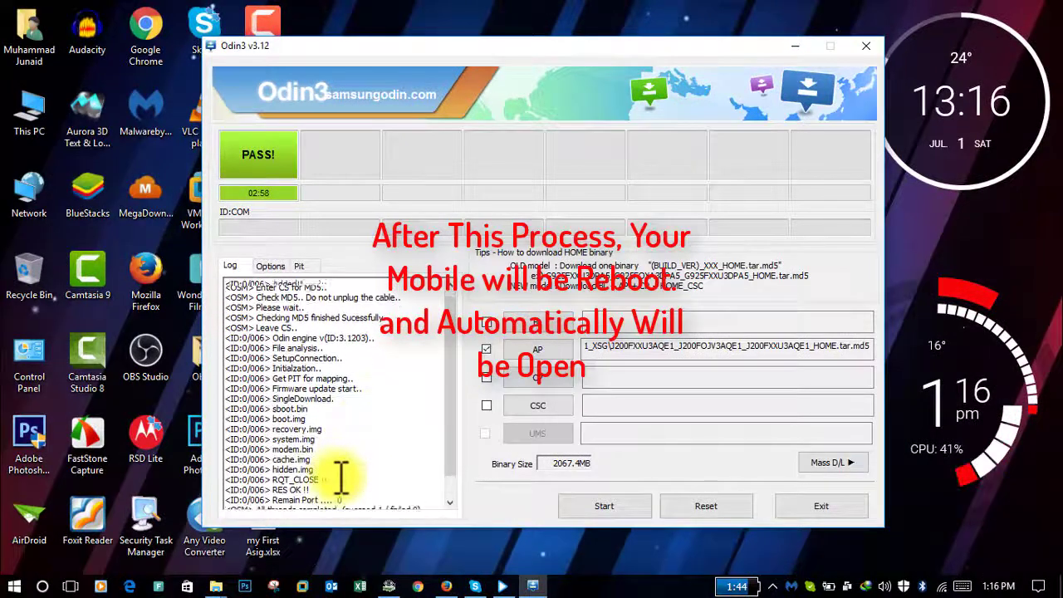
scroll(341, 475, "up", 1)
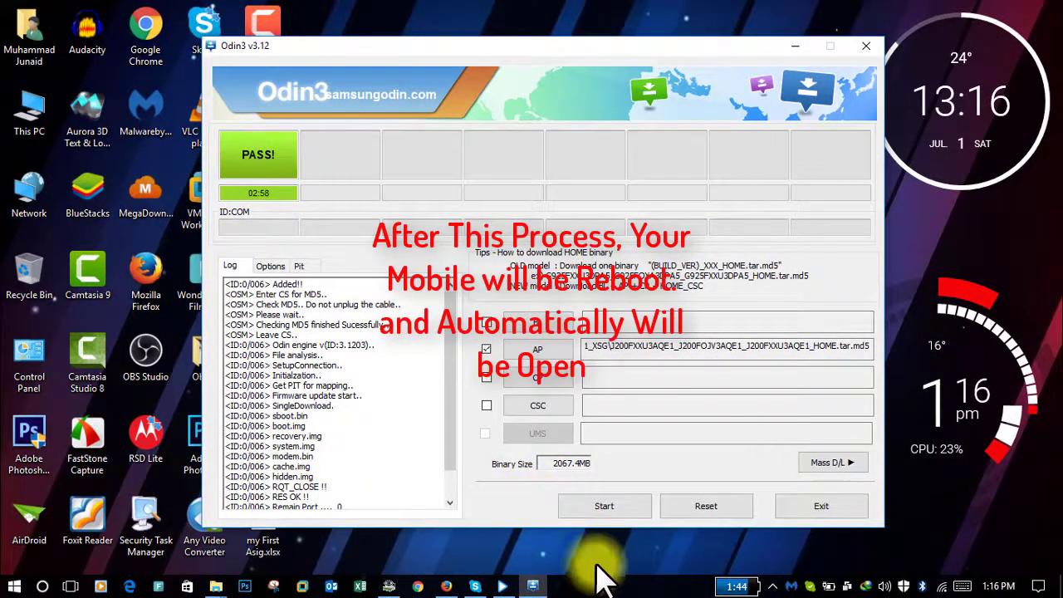
left_click(793, 47)
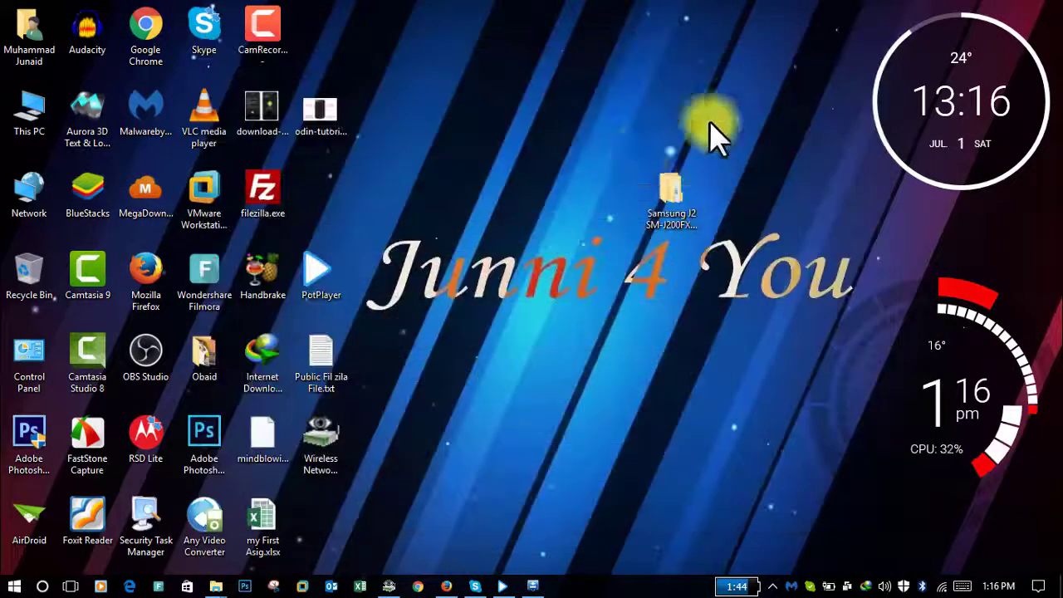
right_click(627, 159)
left_click(656, 204)
right_click(471, 249)
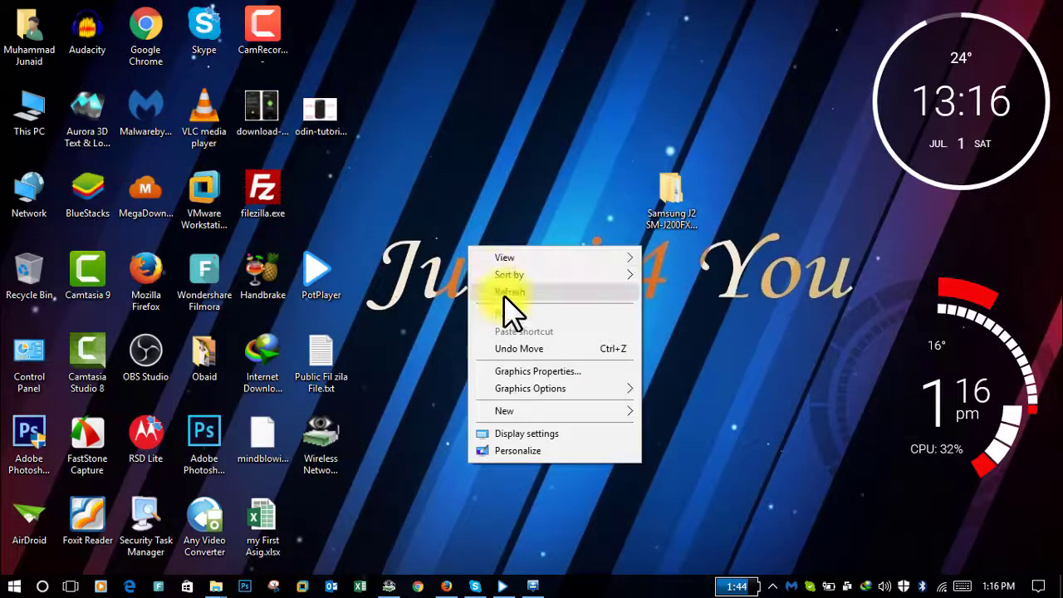
left_click(504, 293)
right_click(480, 232)
left_click(512, 279)
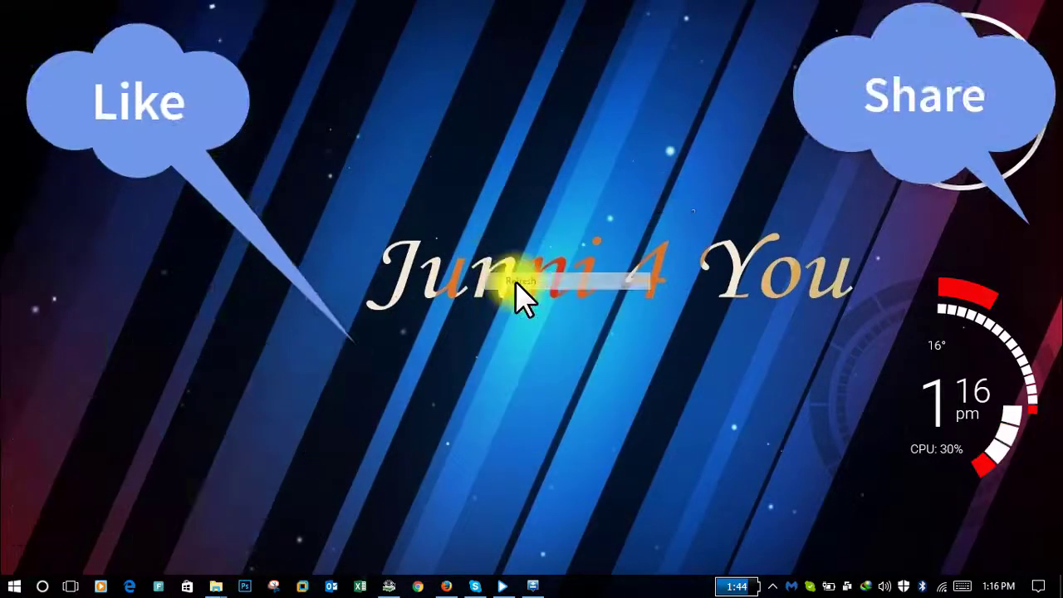
right_click(470, 218)
left_click(504, 263)
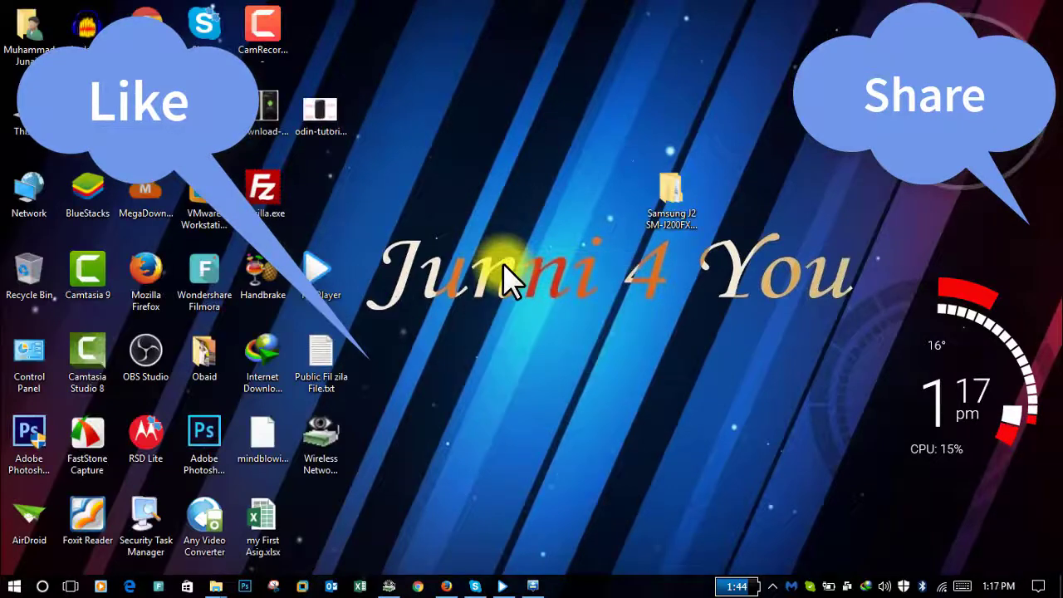